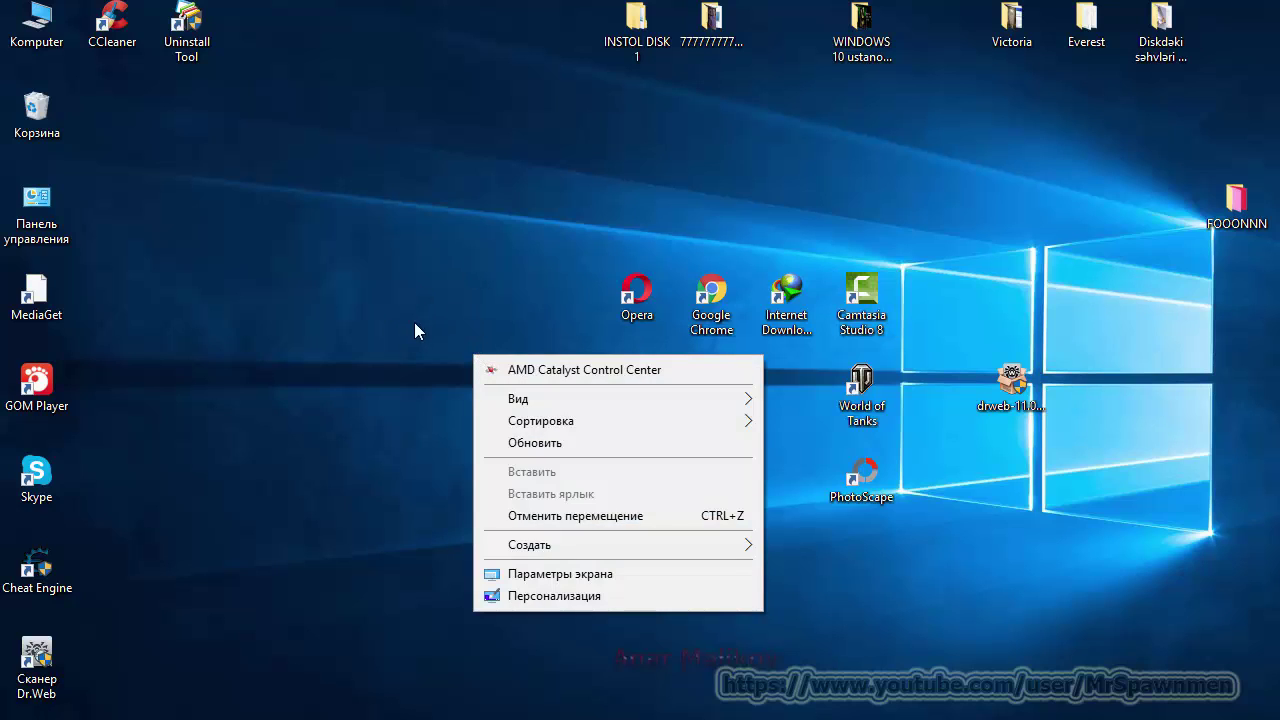
left_click(582, 598)
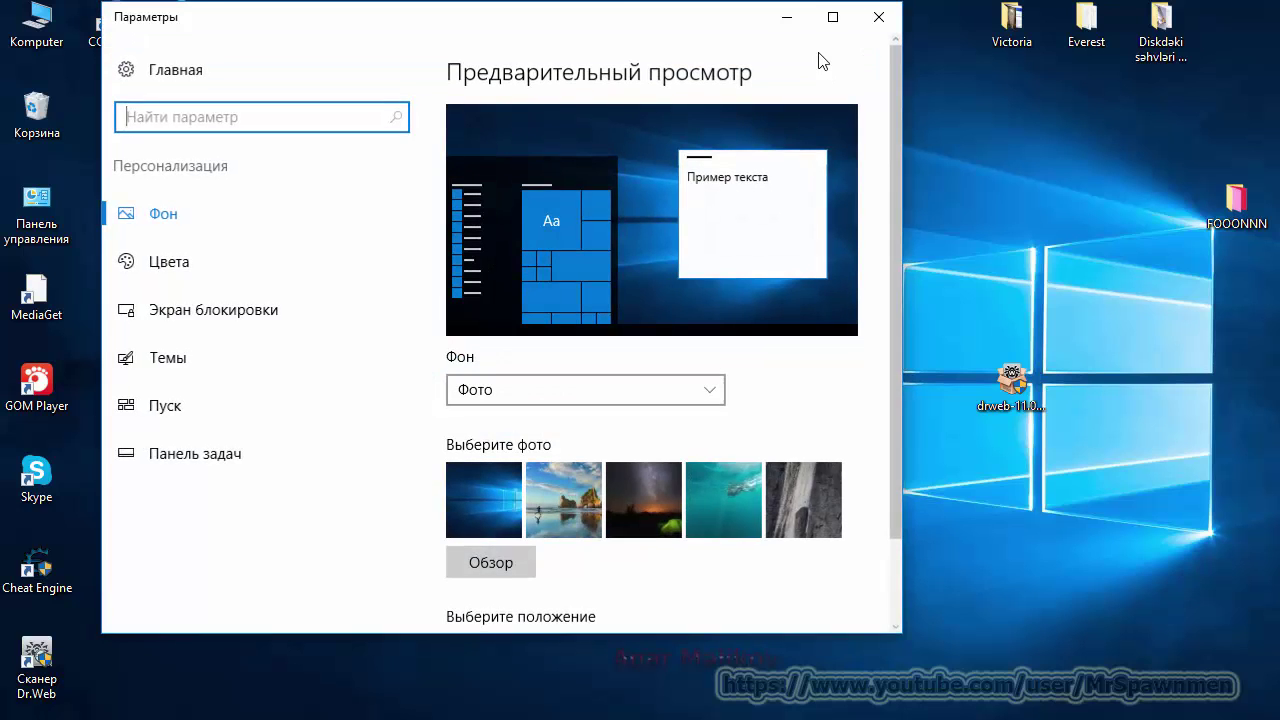
left_click(878, 17)
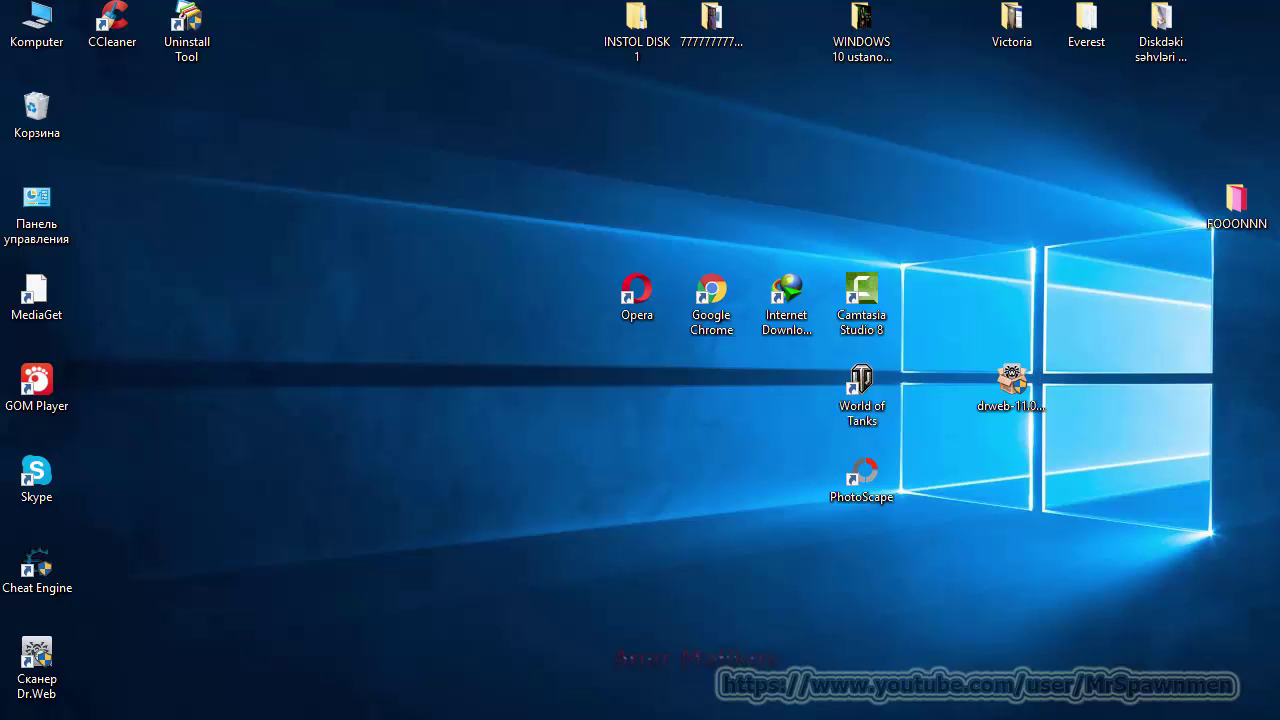
key("super")
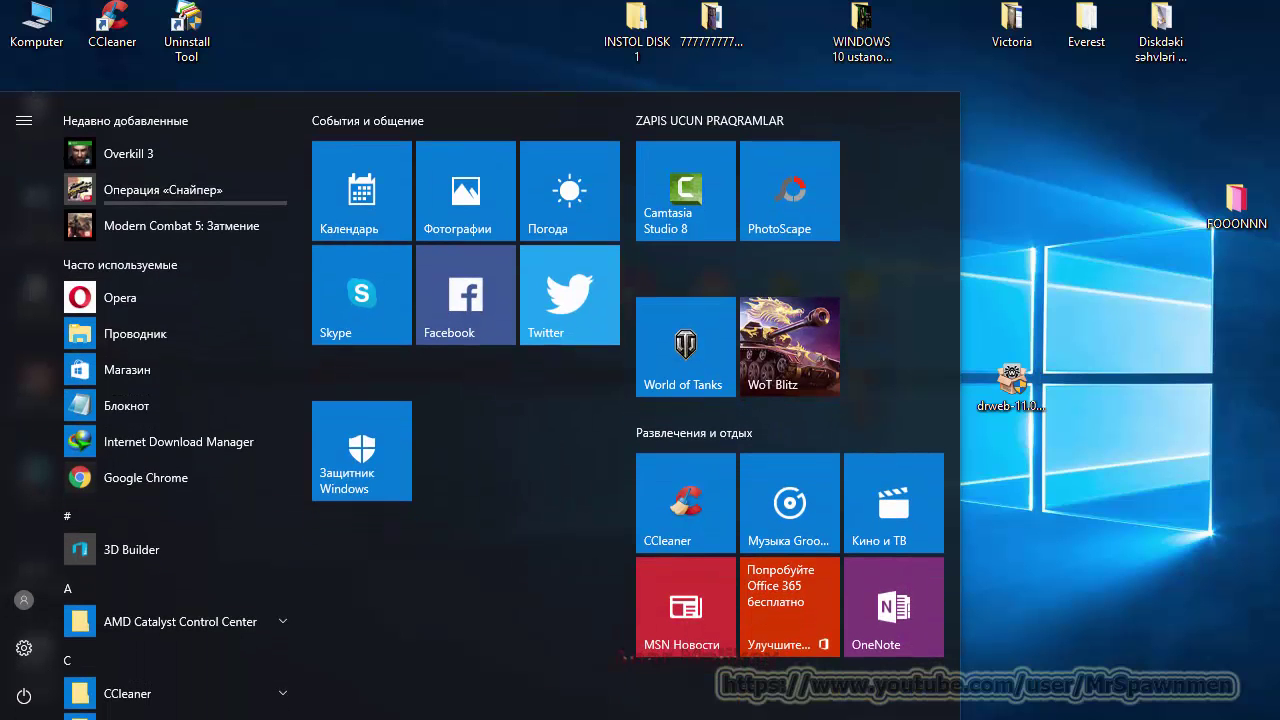
left_click(24, 648)
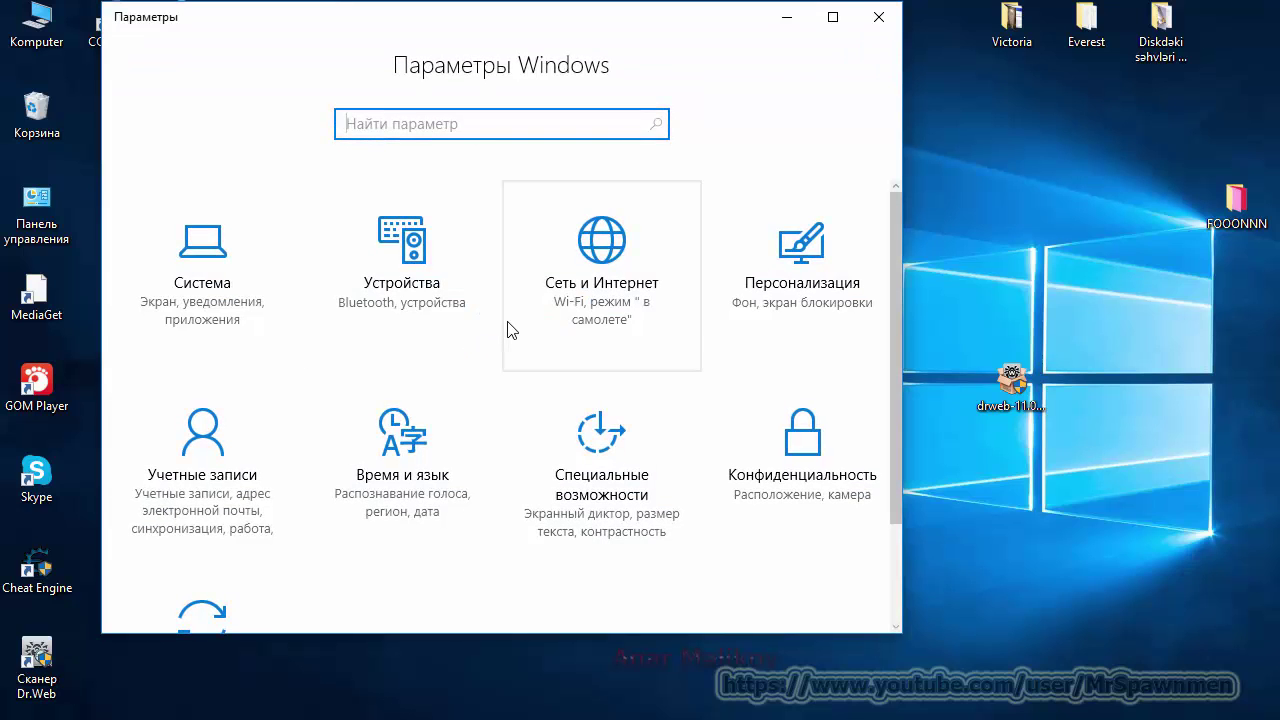
left_click(780, 252)
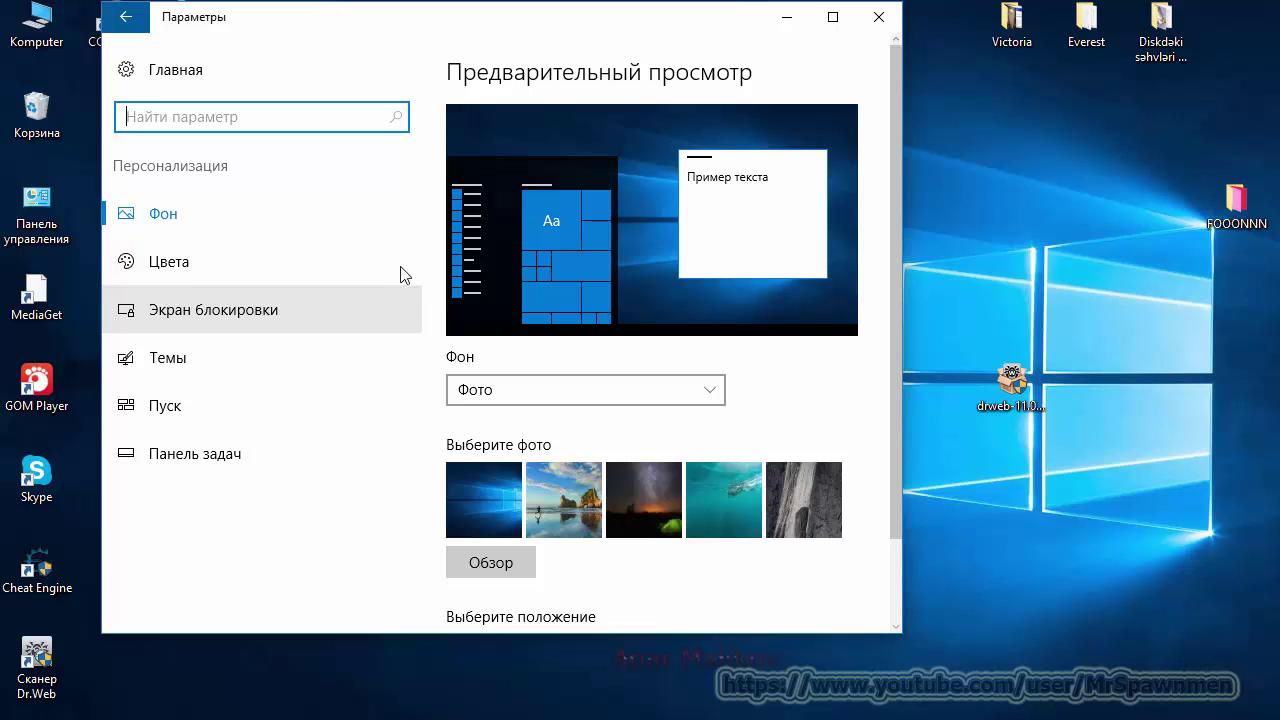
left_click(879, 17)
Step: Open the Personalization (Персонализация) settings from the desktop
right_click(357, 277)
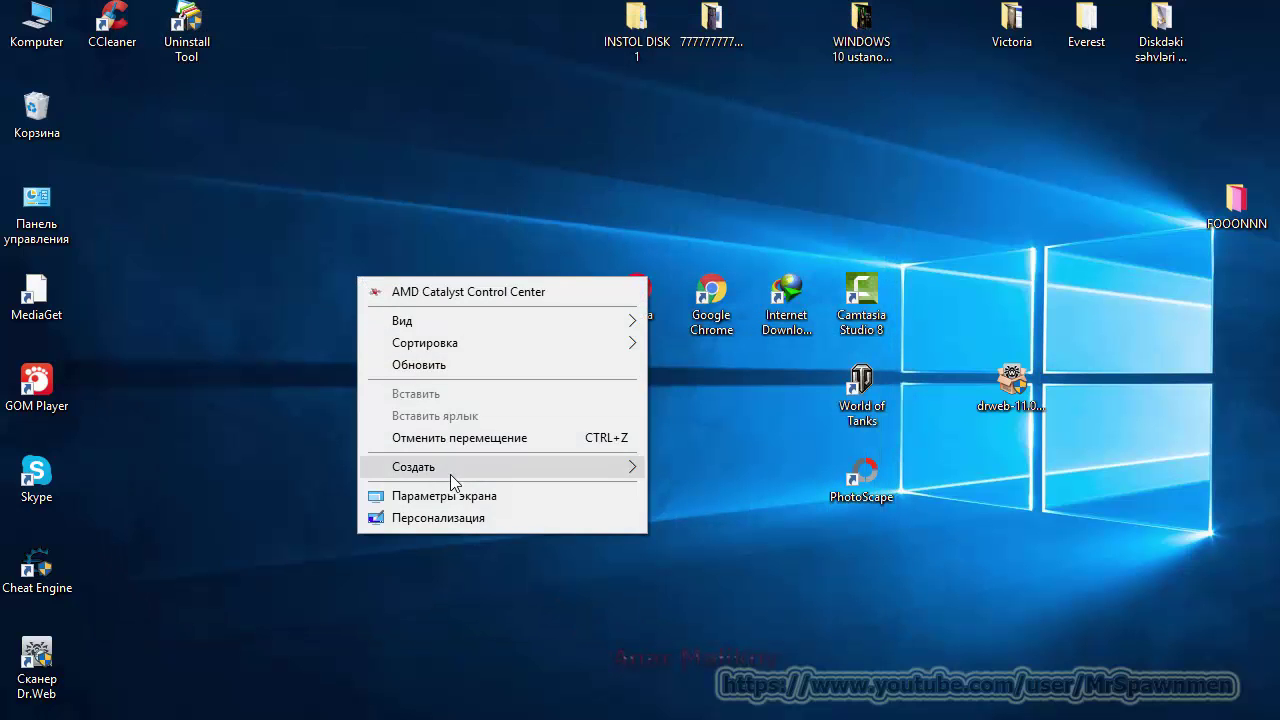
left_click(449, 520)
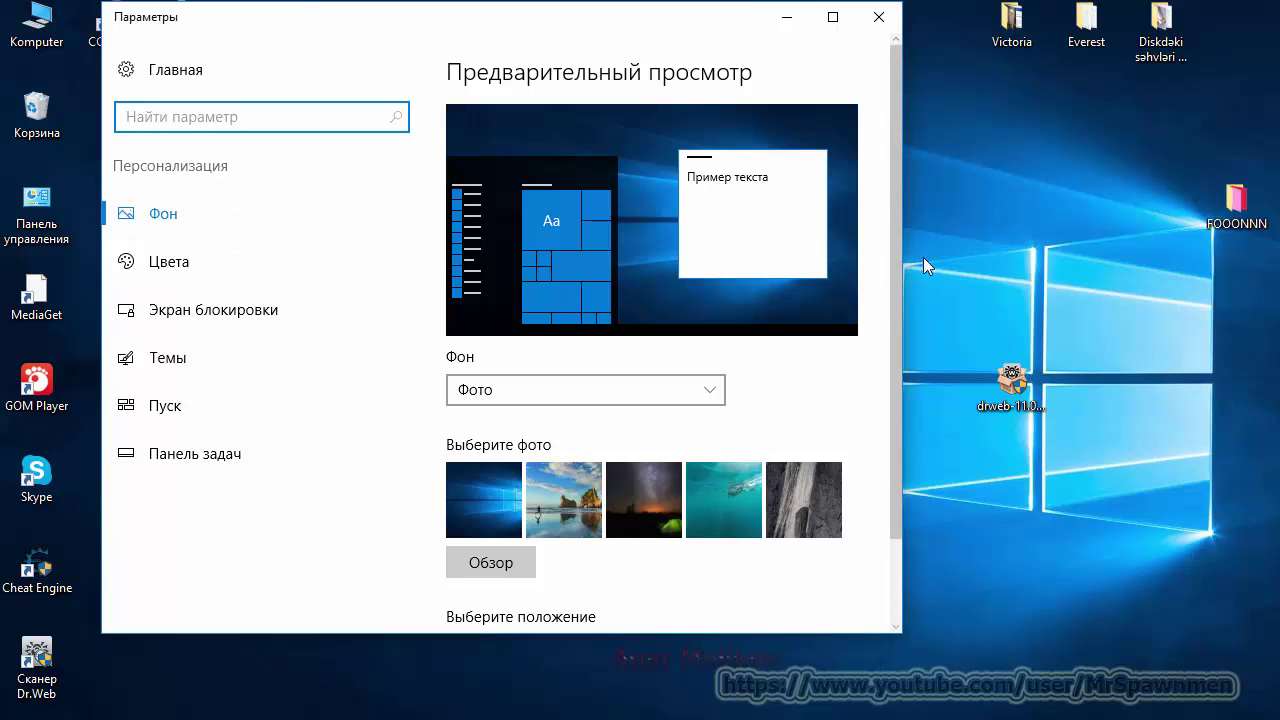
Step: Switch the desktop background to a solid colour (Сплошной цвет), try magenta, crimson and red, and settle on black
left_click(694, 388)
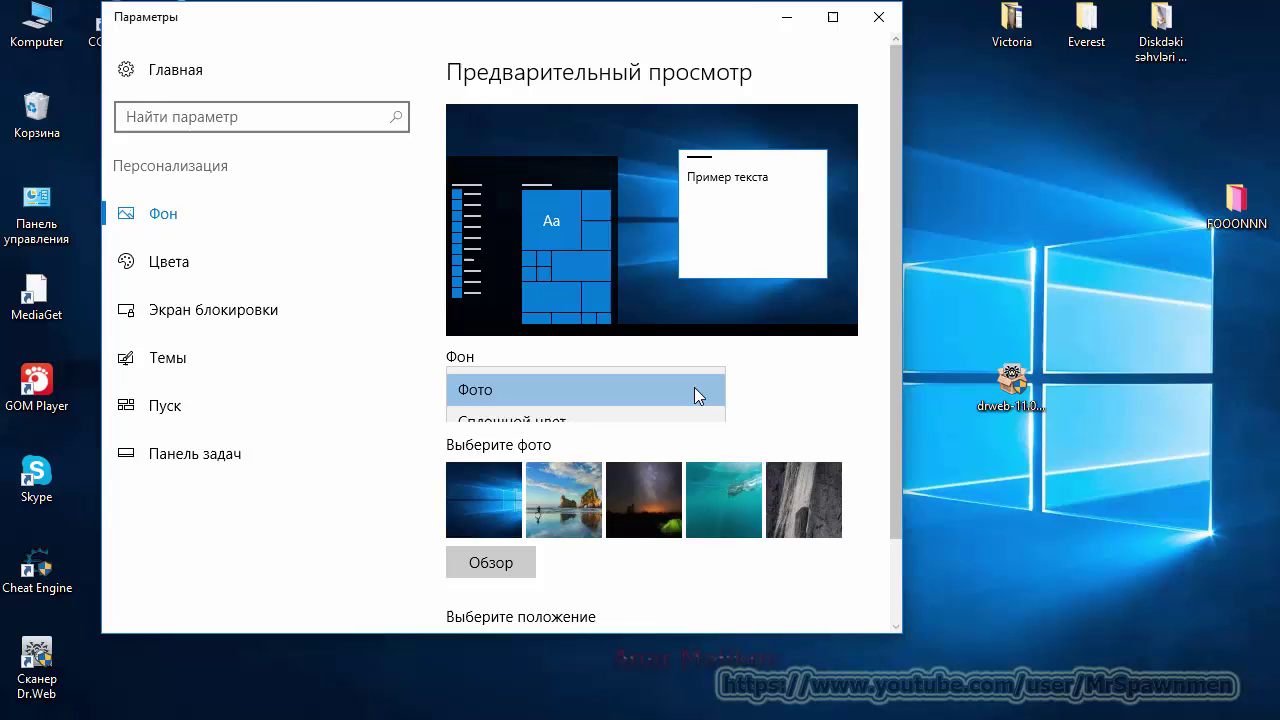
left_click(548, 421)
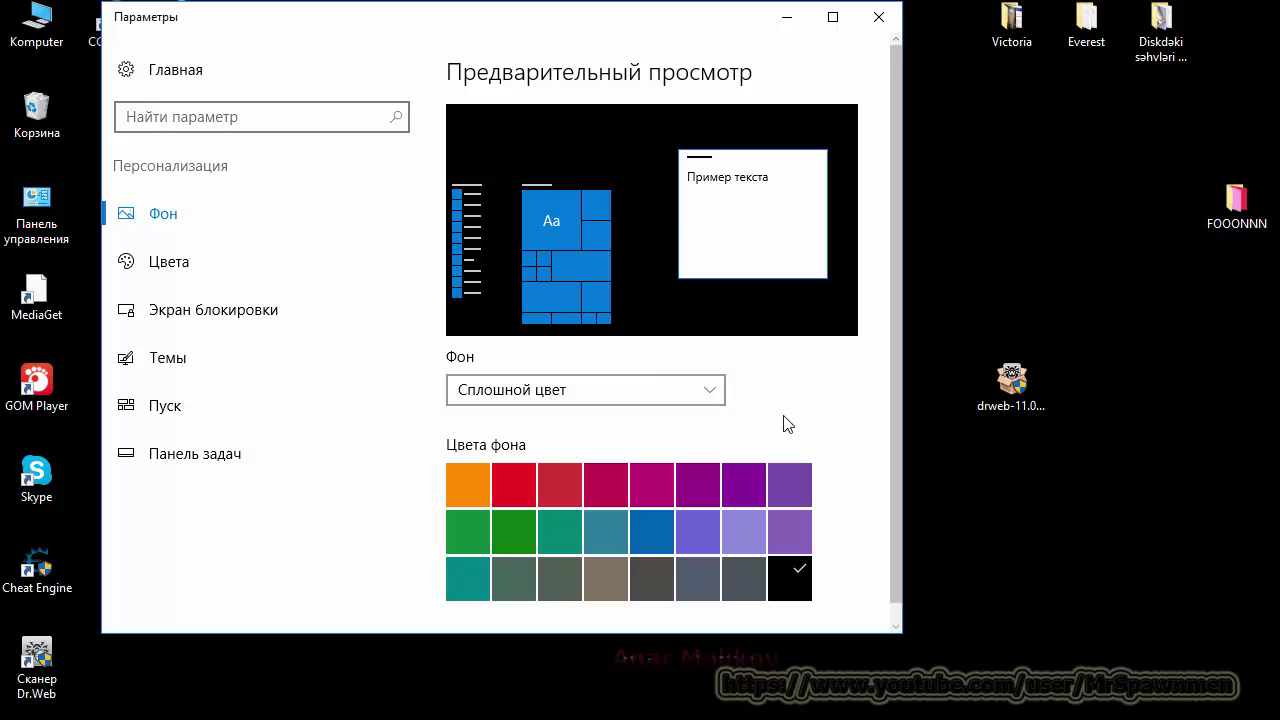
left_click(660, 485)
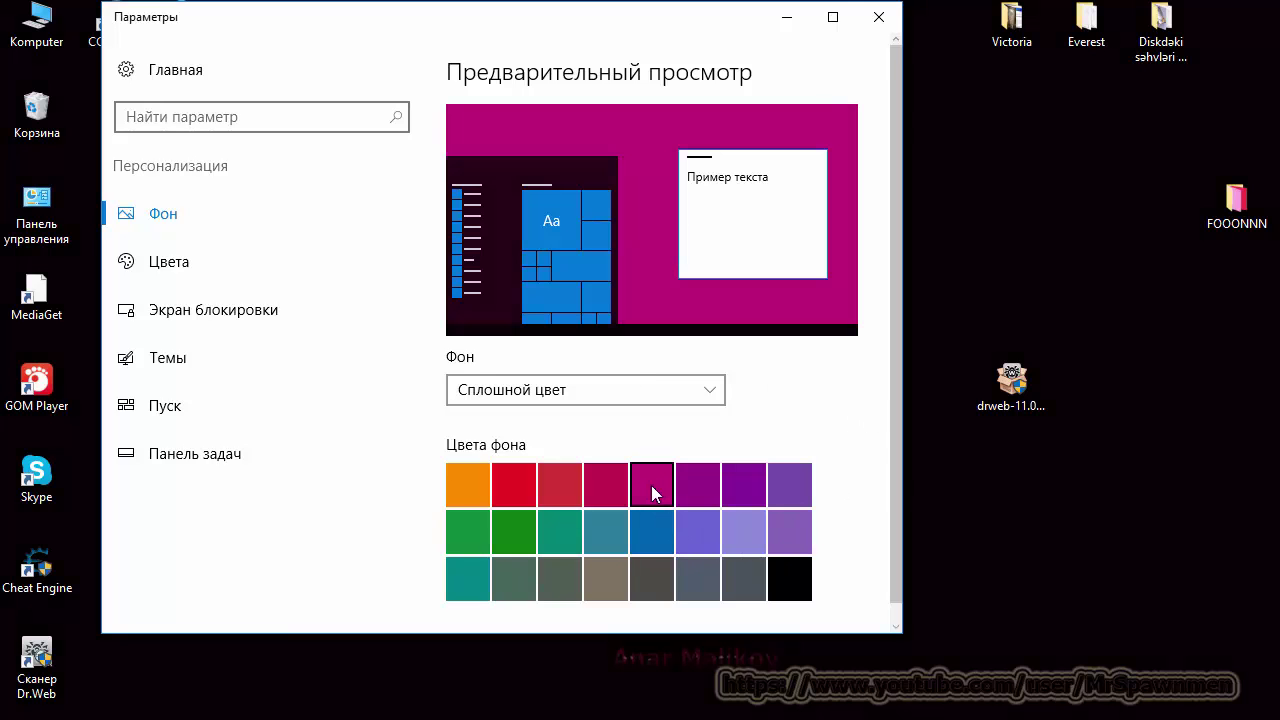
left_click(608, 486)
left_click(513, 485)
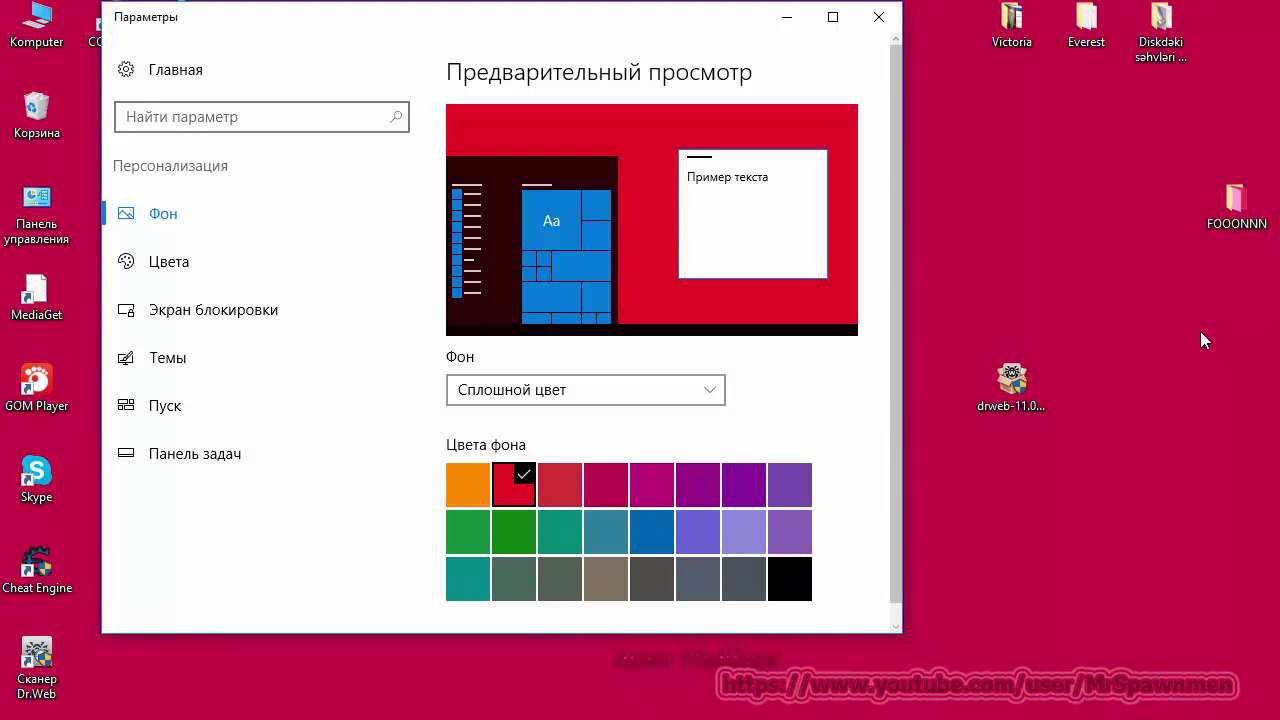
left_click(790, 588)
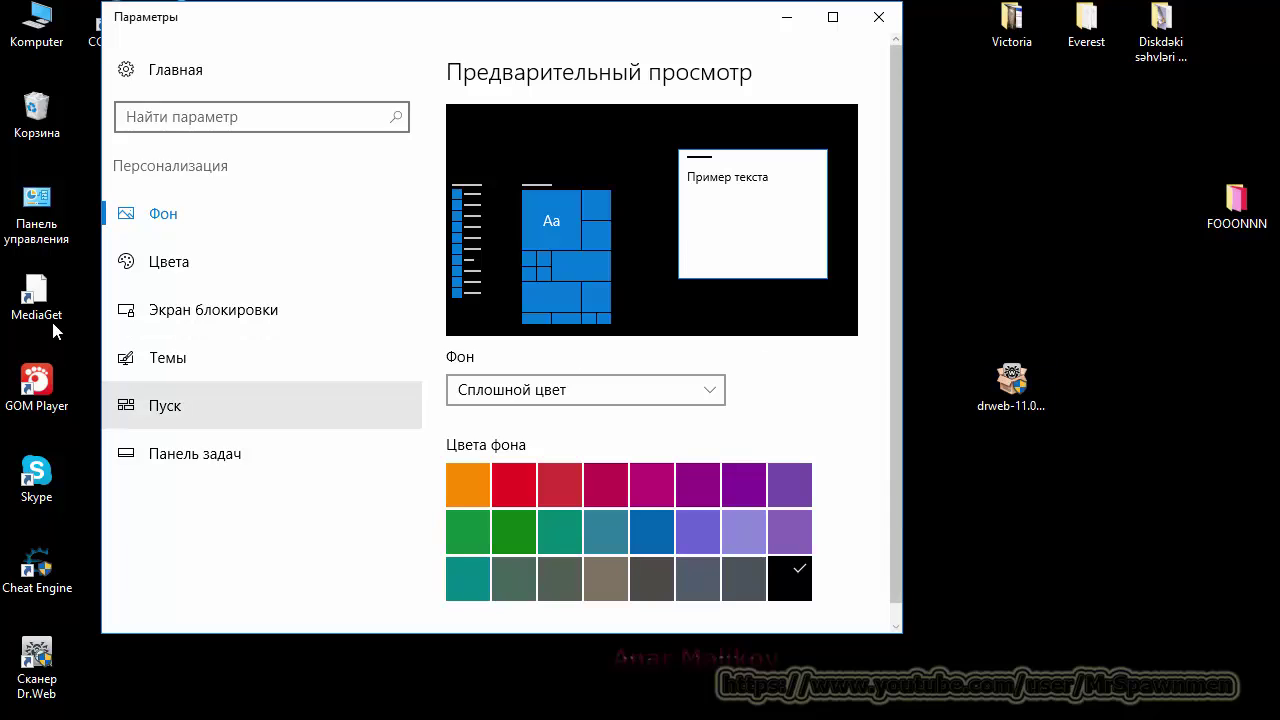
Step: Change the desktop background type to a slideshow (Слайд-шоу)
scroll(744, 522, "down", 1)
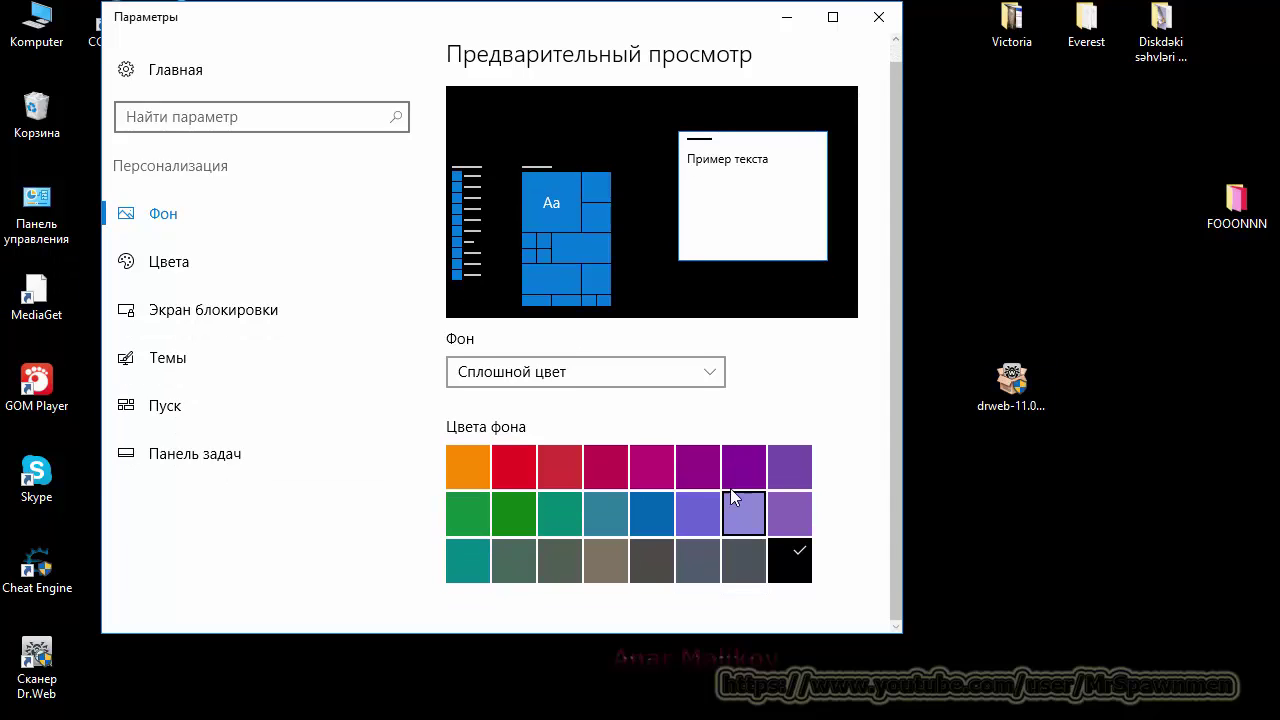
left_click(640, 378)
left_click(559, 400)
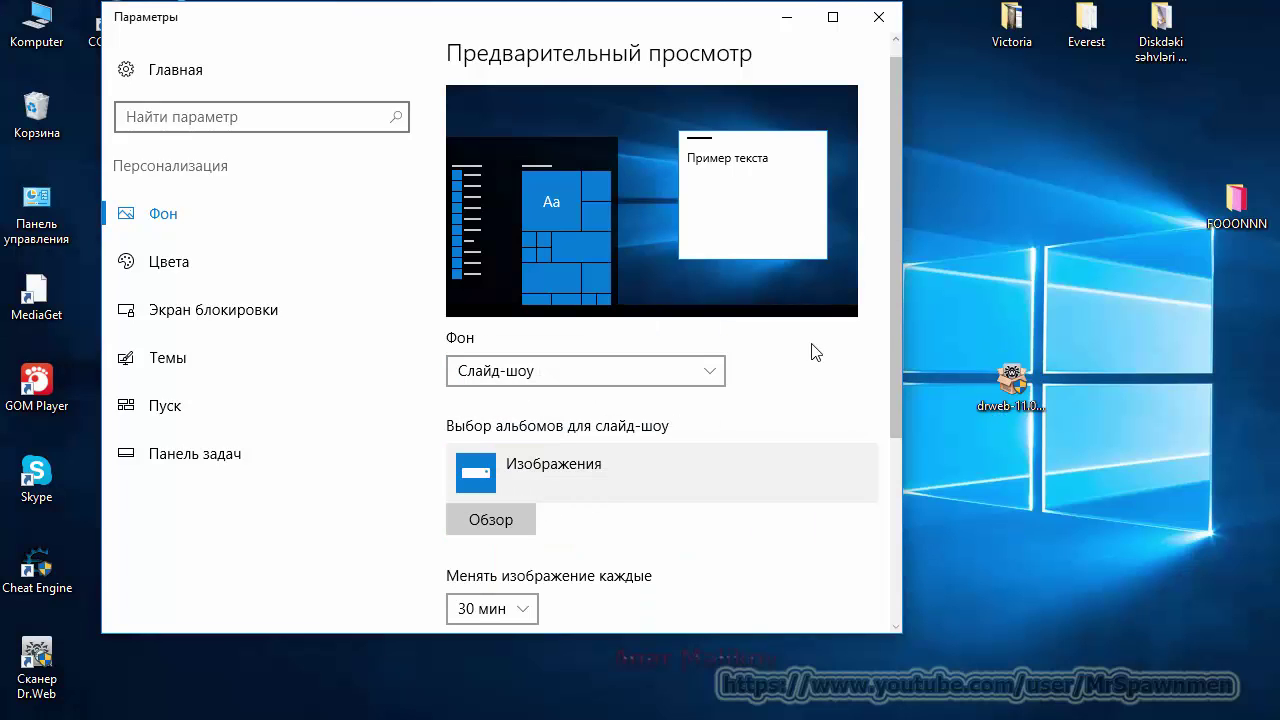
Step: Choose the MENIM SEKILLERIM folder inside SEKILLER on drive E: as the slideshow album
left_click(528, 520)
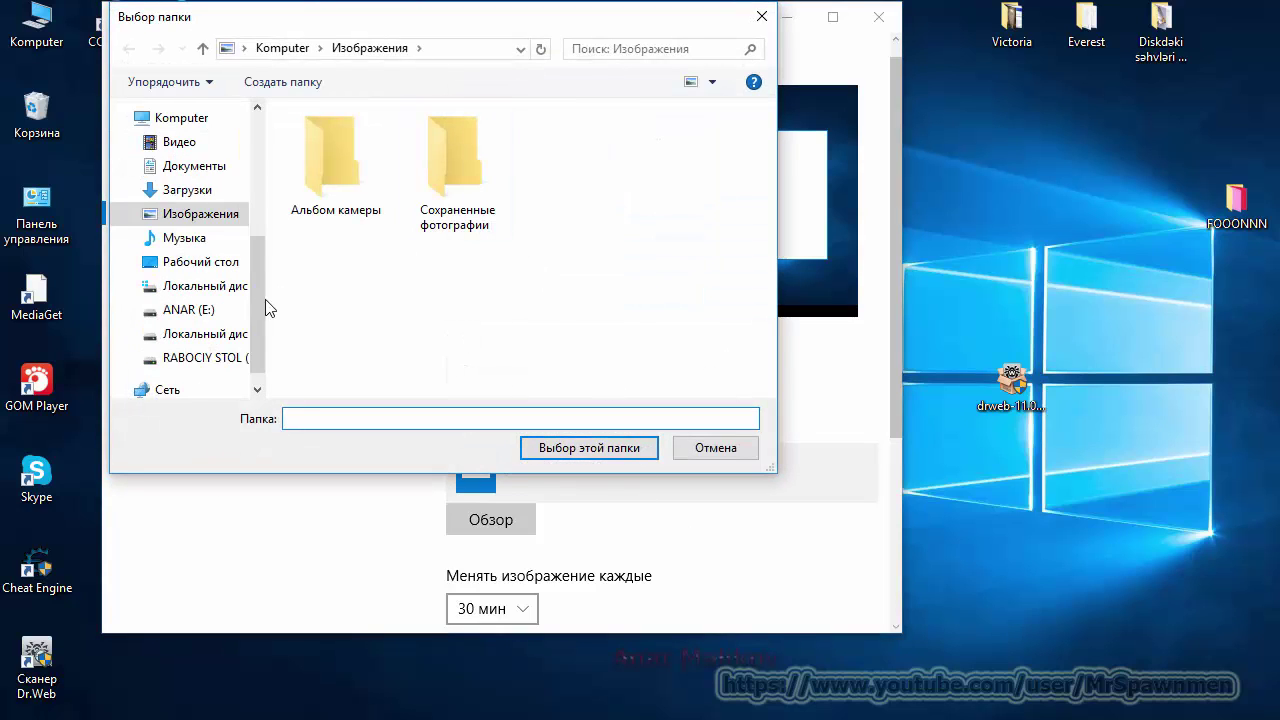
left_click_drag(256, 303, 260, 340)
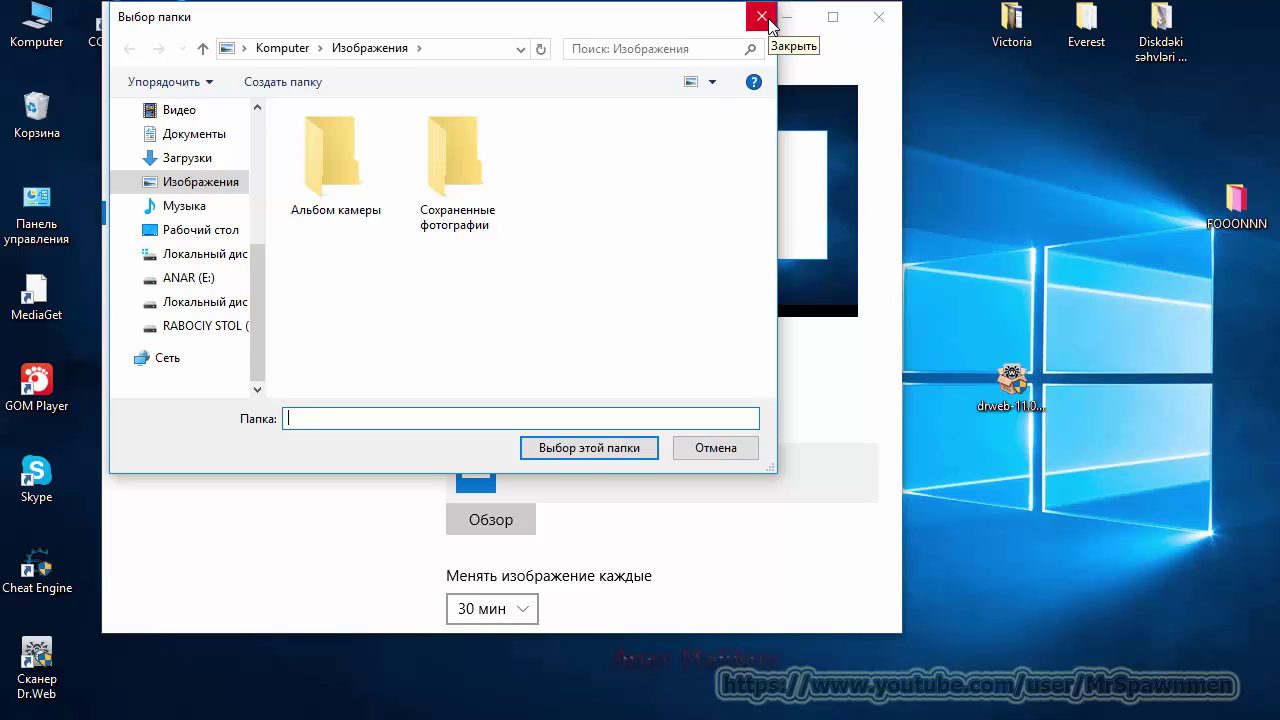
left_click(188, 277)
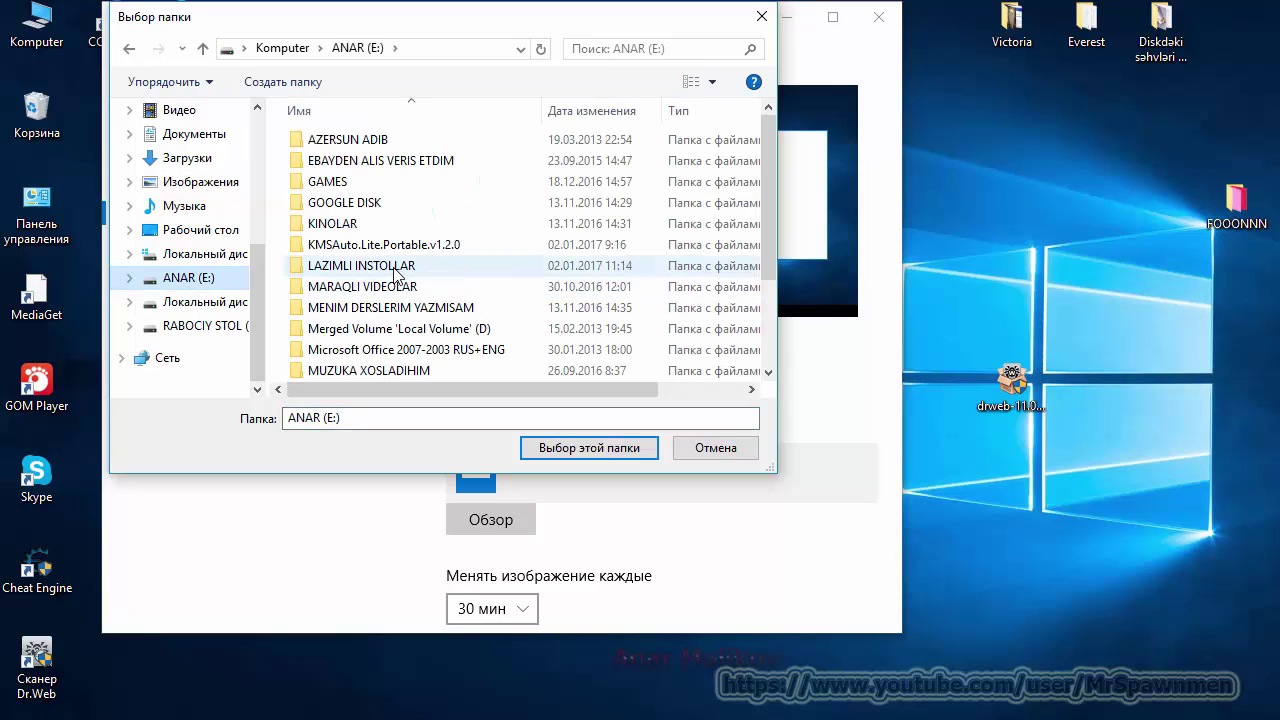
scroll(398, 272, "down", 2)
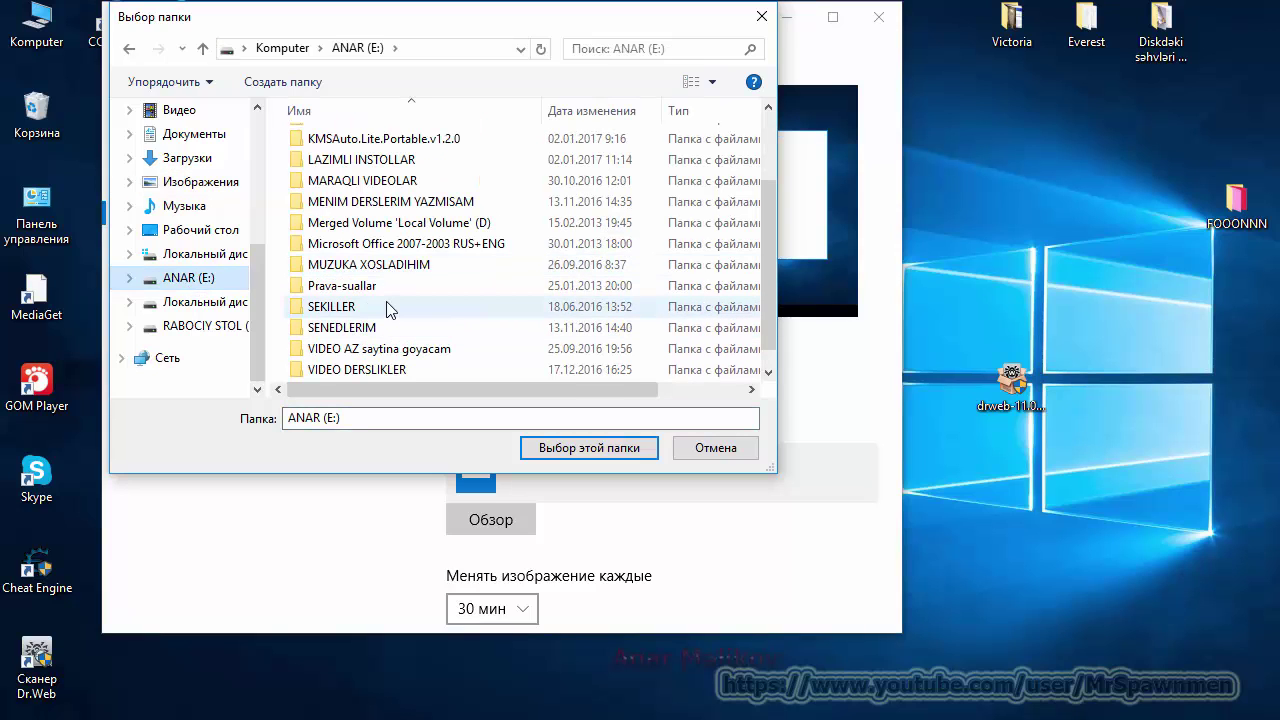
left_click(388, 308)
double_click(388, 308)
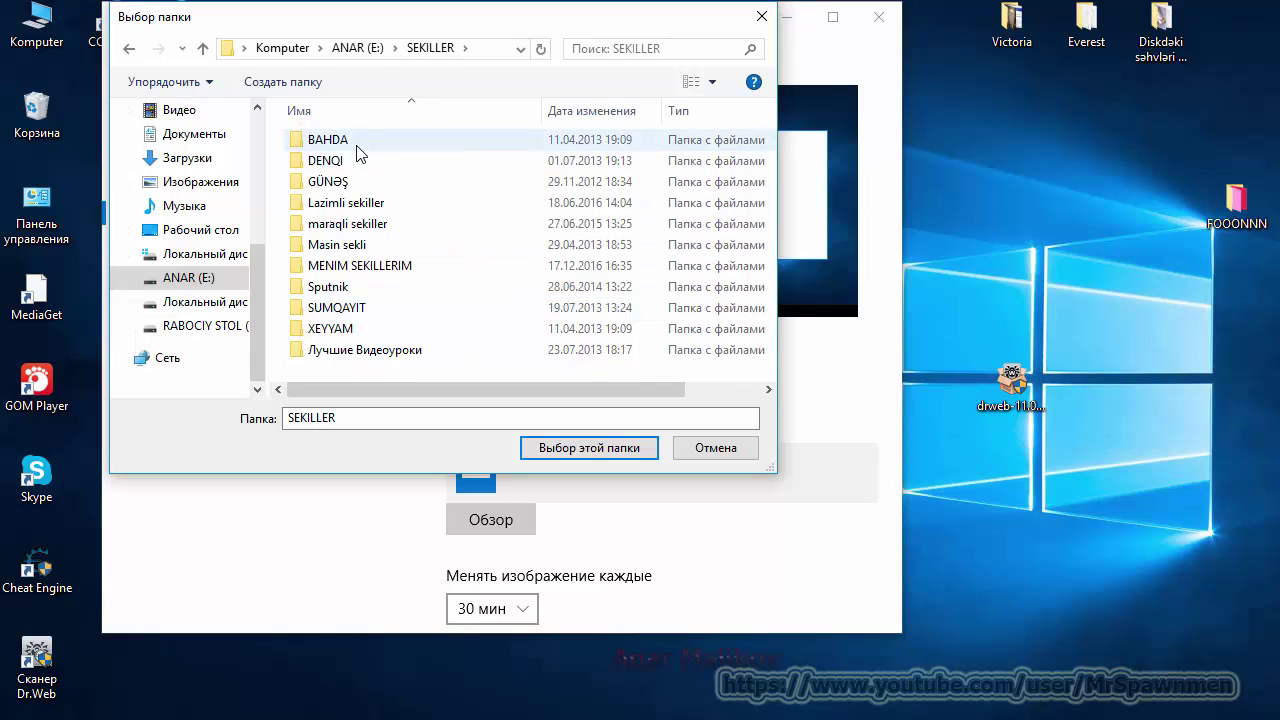
double_click(388, 266)
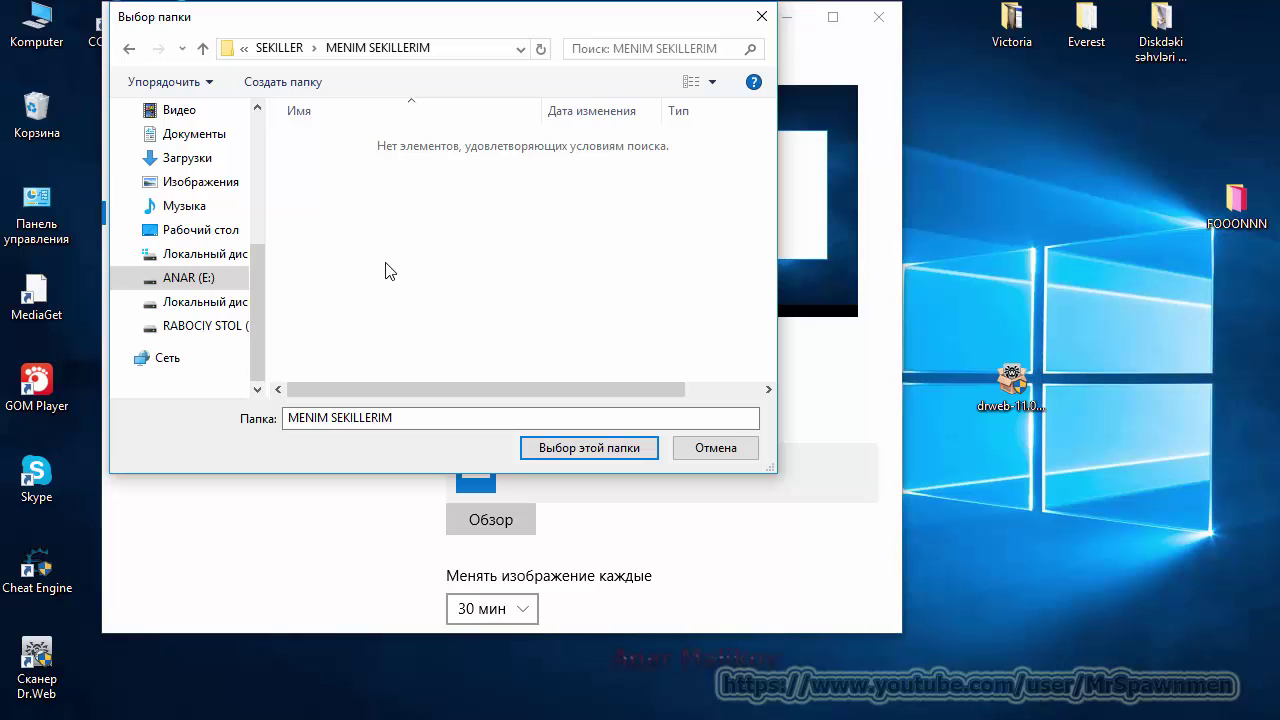
left_click(580, 452)
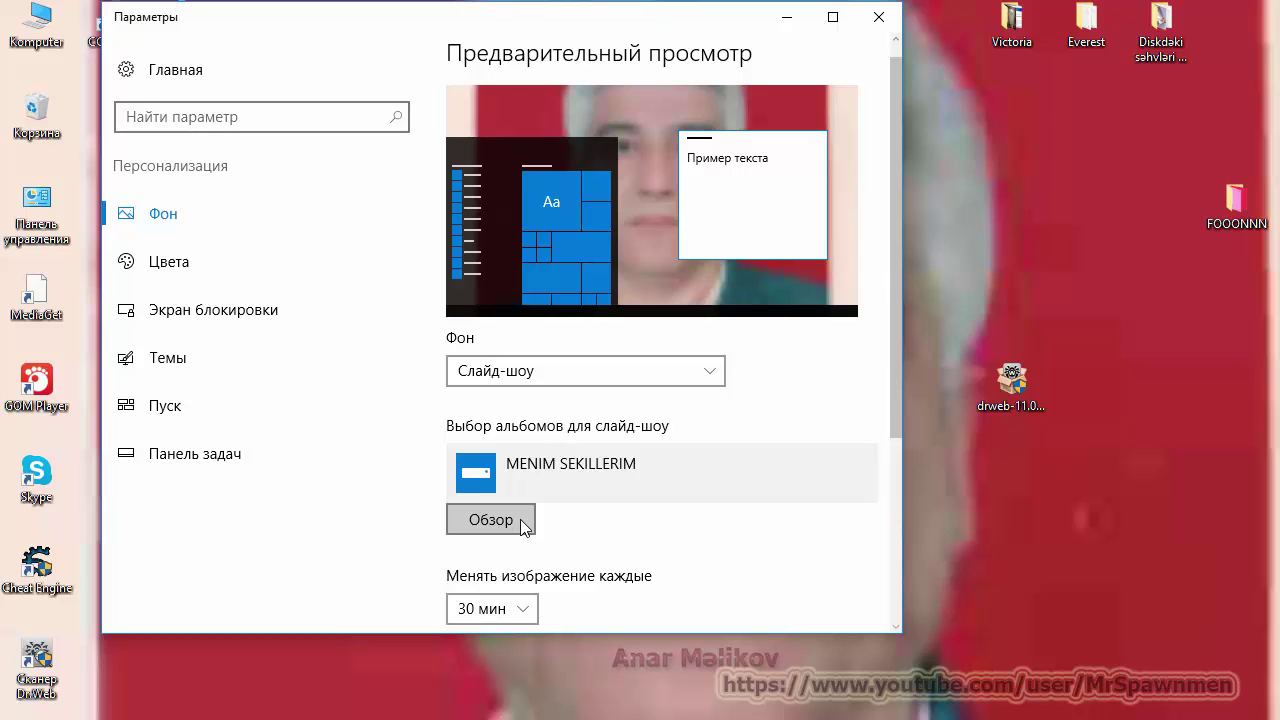
Step: Set the slideshow to change the picture every 1 minute (1 мин) and turn on random order (В случайном порядке)
scroll(653, 544, "down", 3)
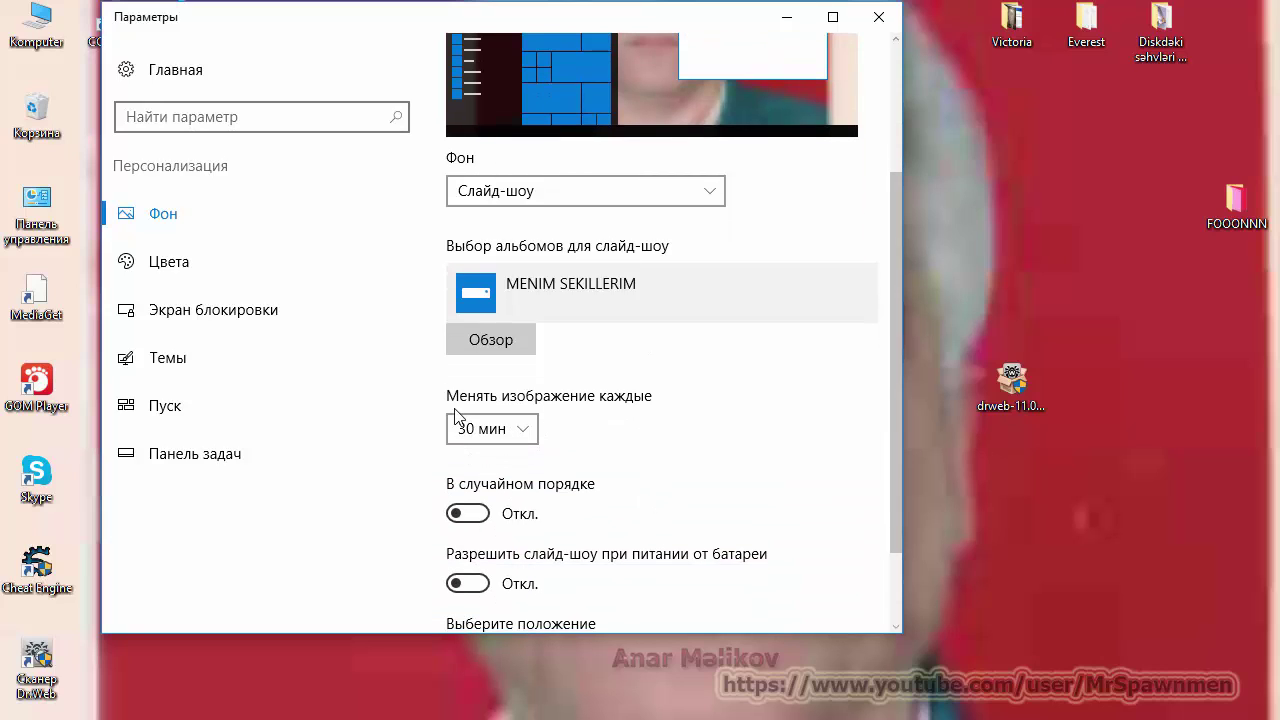
left_click(519, 429)
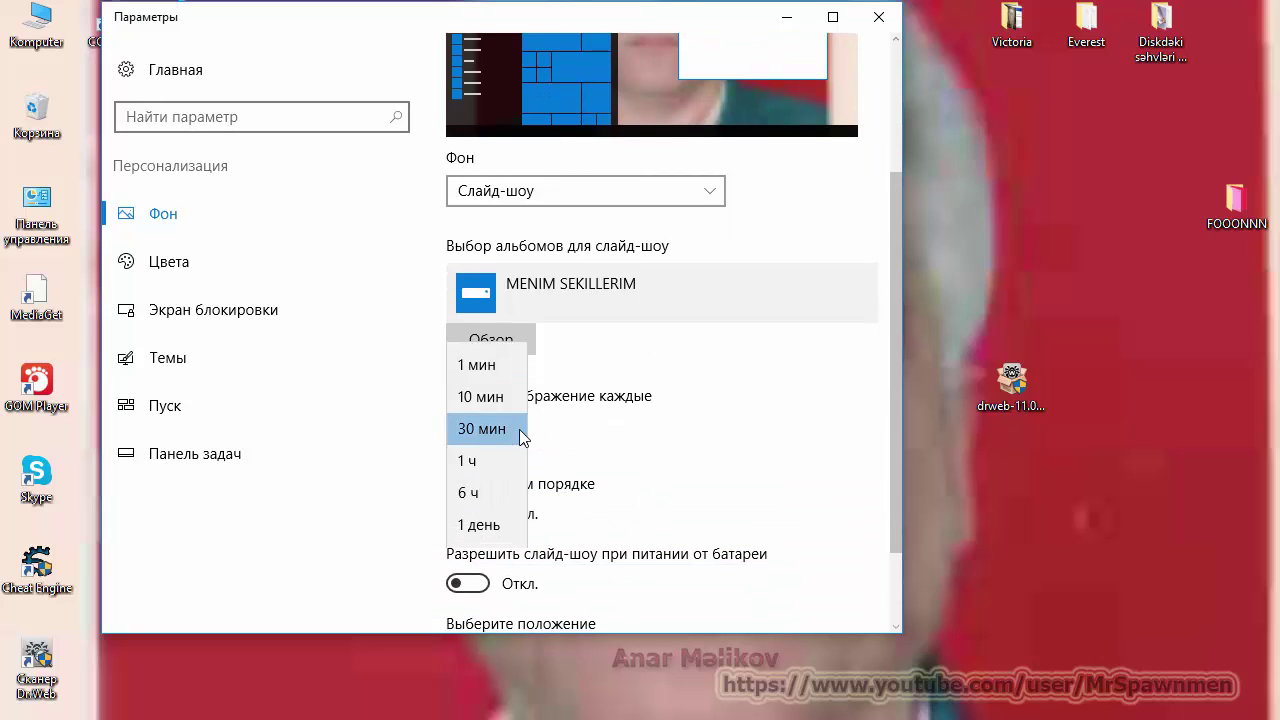
left_click(480, 365)
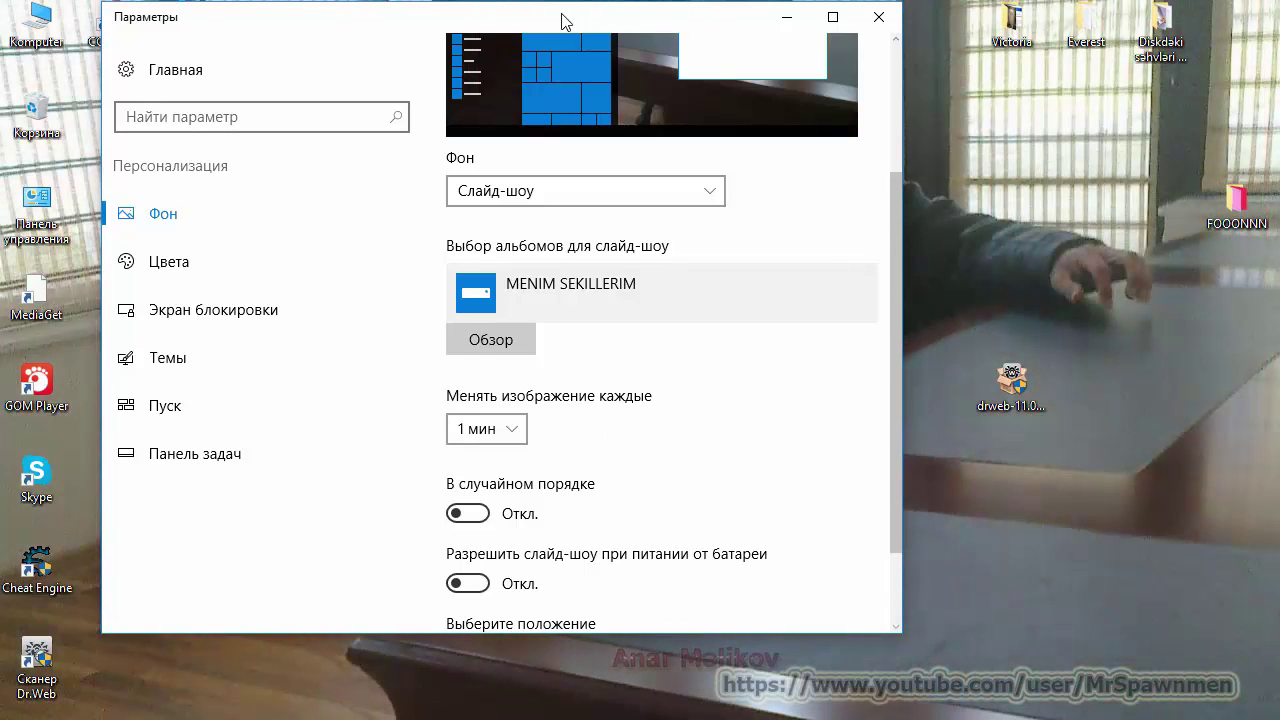
left_click_drag(562, 20, 663, 55)
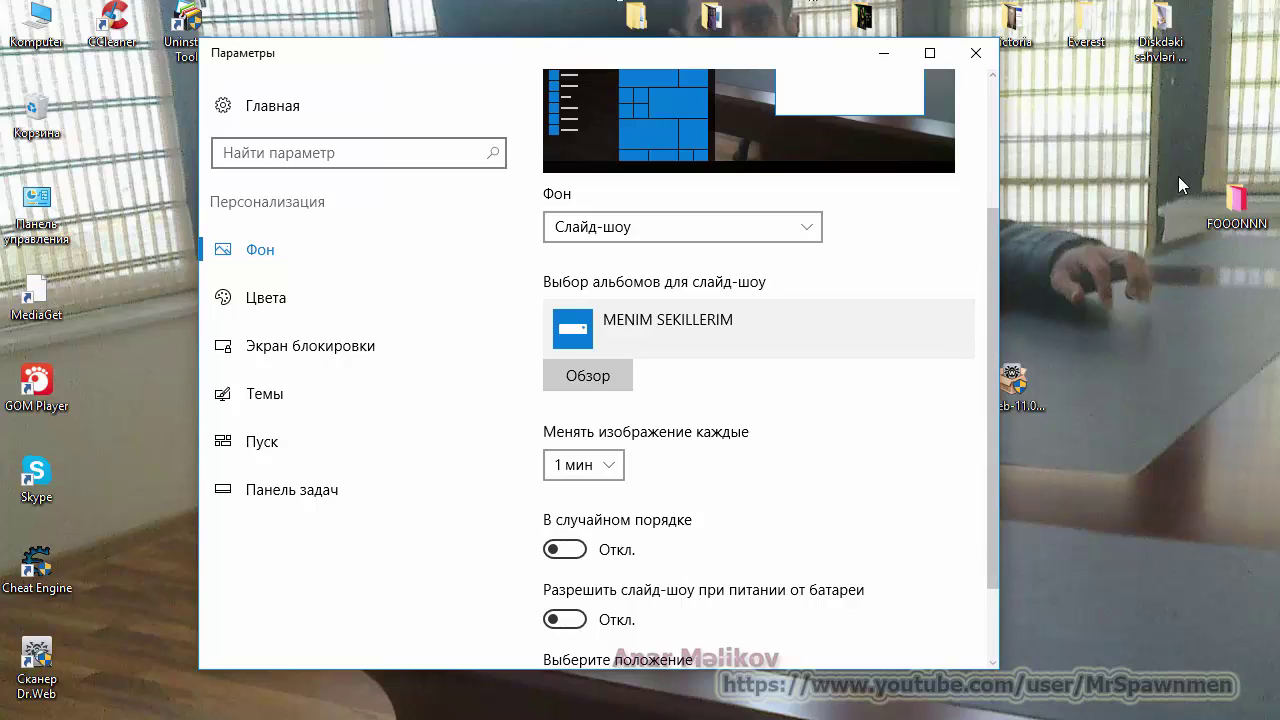
left_click(602, 468)
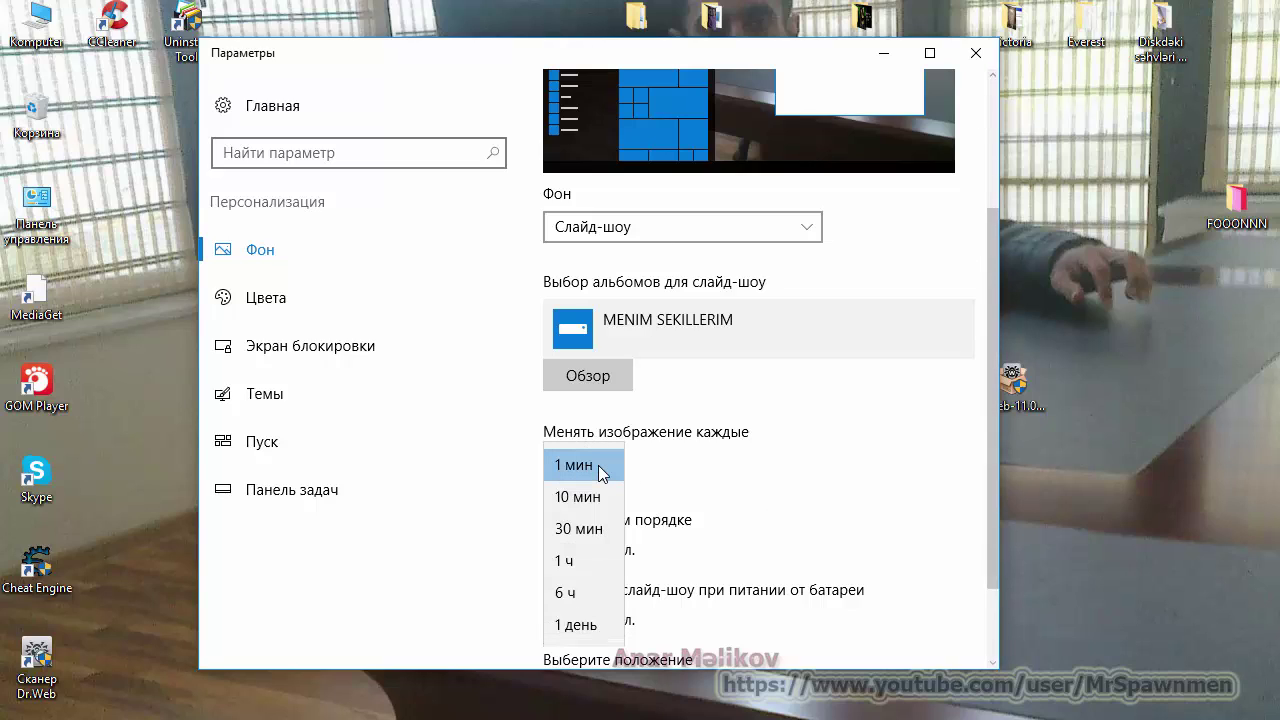
left_click(602, 468)
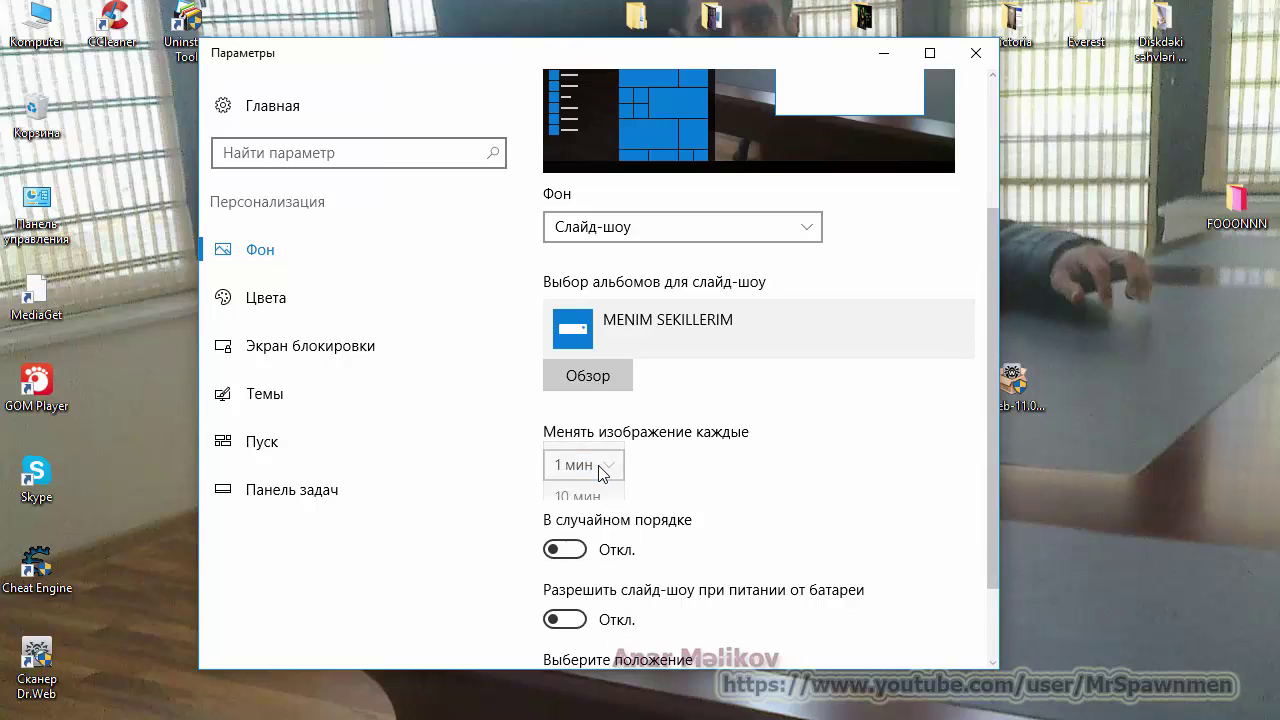
left_click(582, 552)
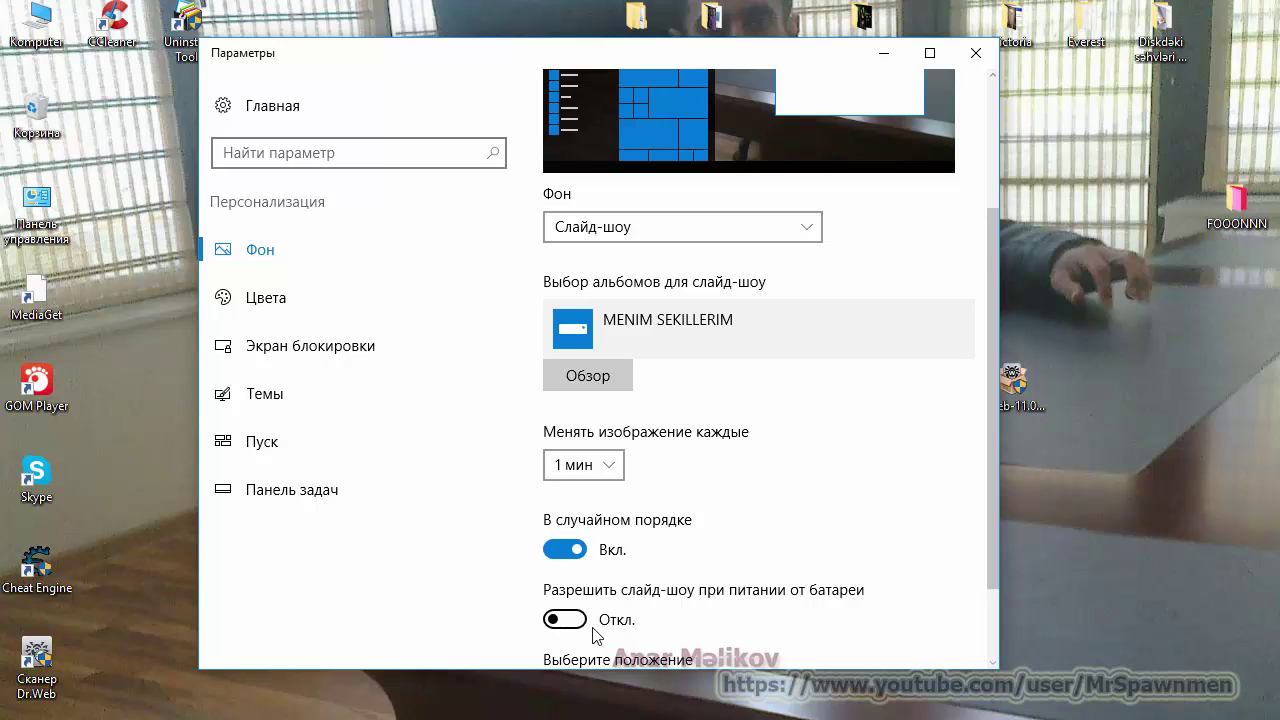
Step: Set the background picture position (Выберите положение) to По размеру
scroll(606, 551, "down", 2)
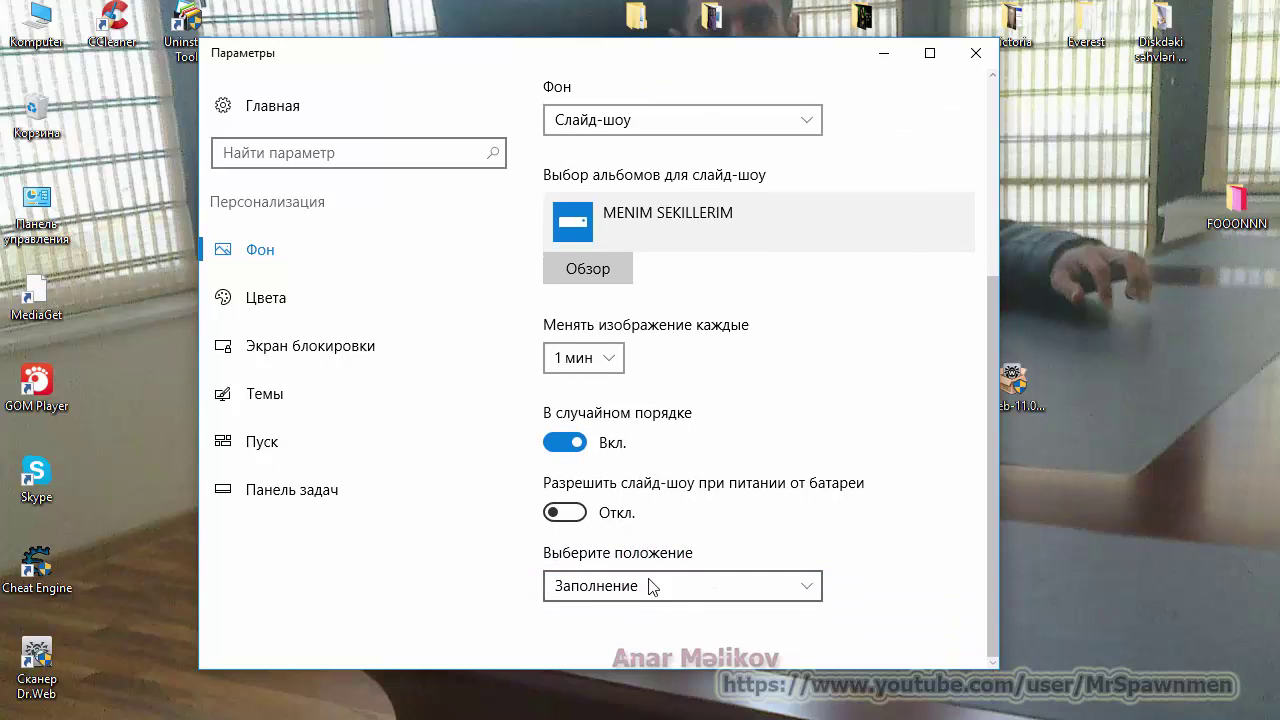
left_click(808, 598)
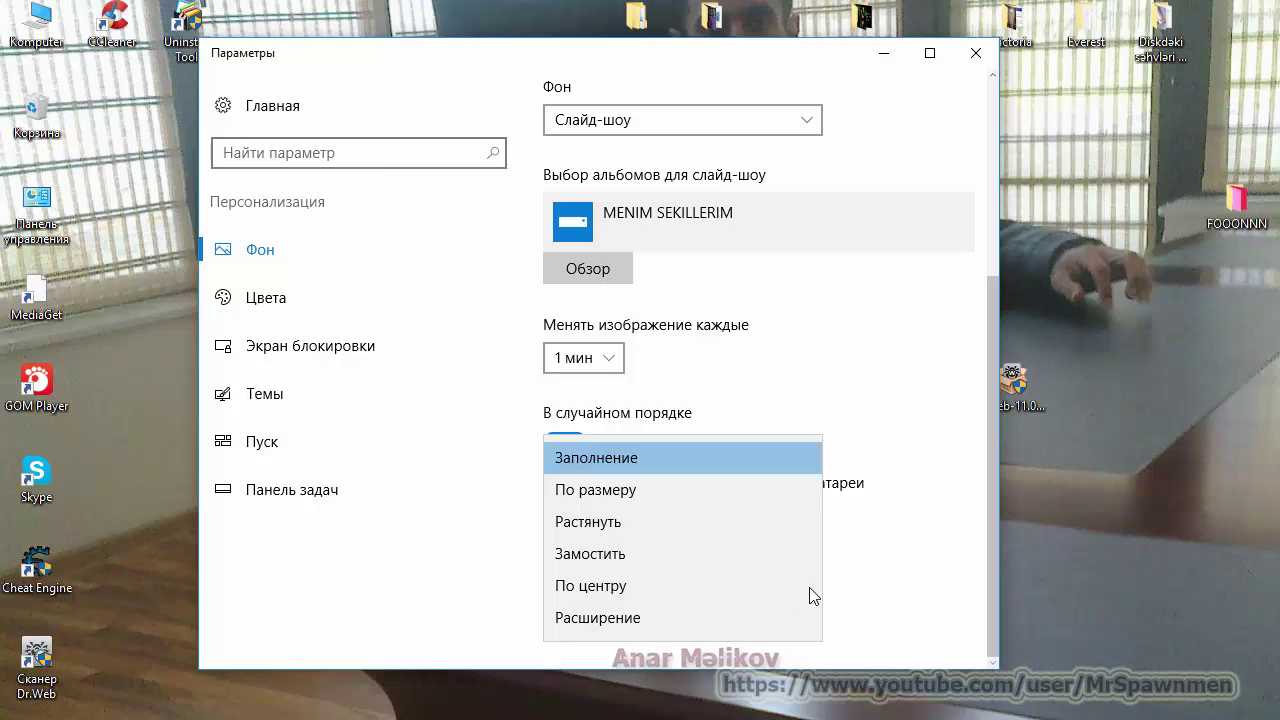
left_click(950, 572)
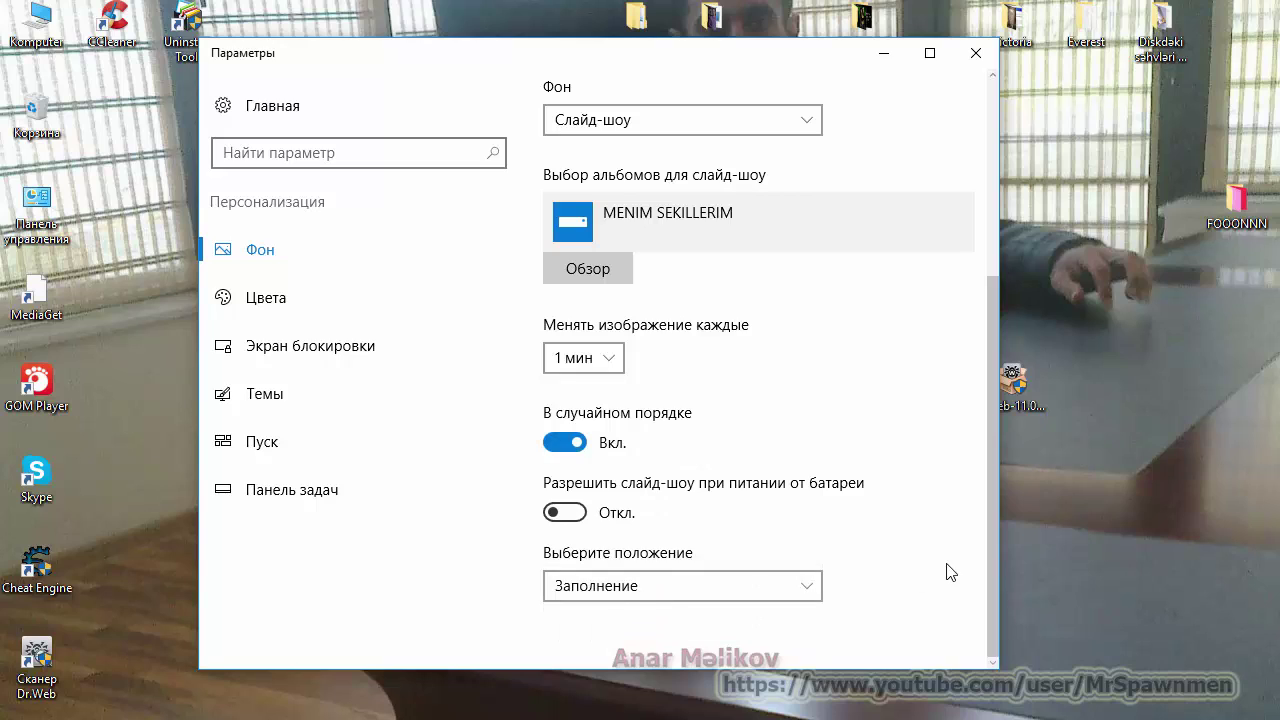
left_click(796, 594)
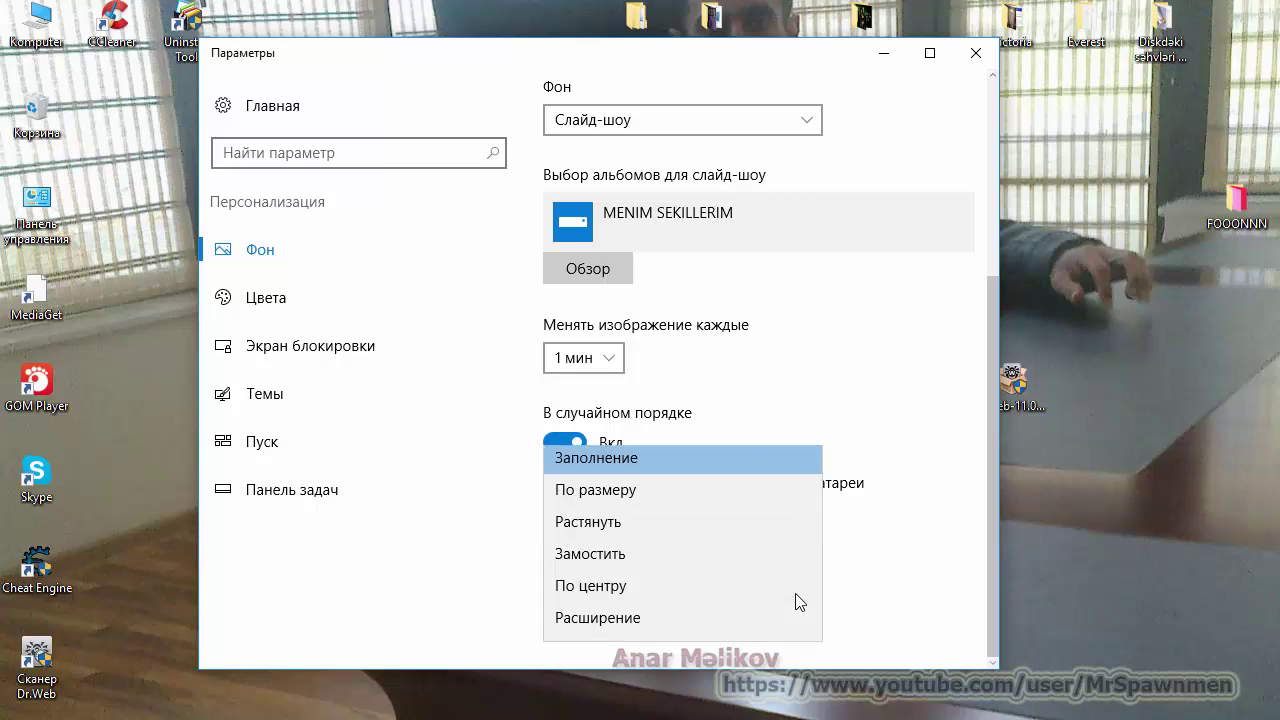
left_click(653, 492)
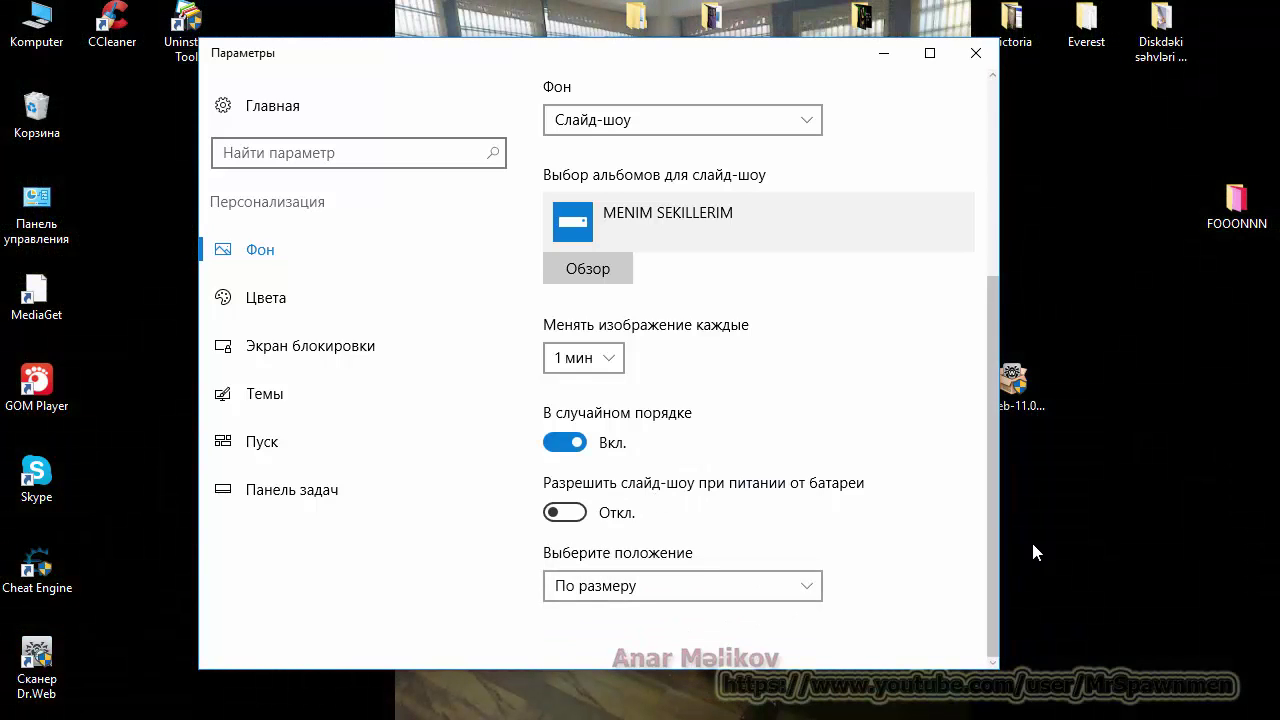
left_click_drag(679, 70, 727, 100)
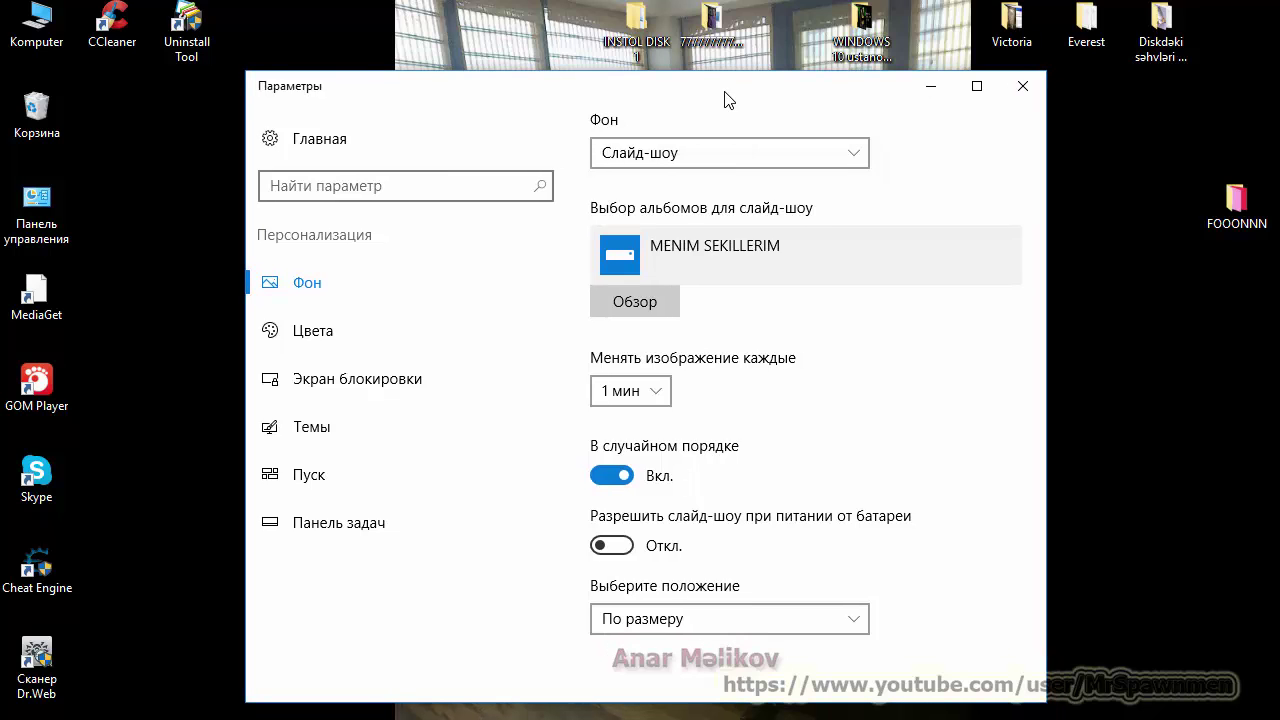
scroll(826, 412, "up", 3)
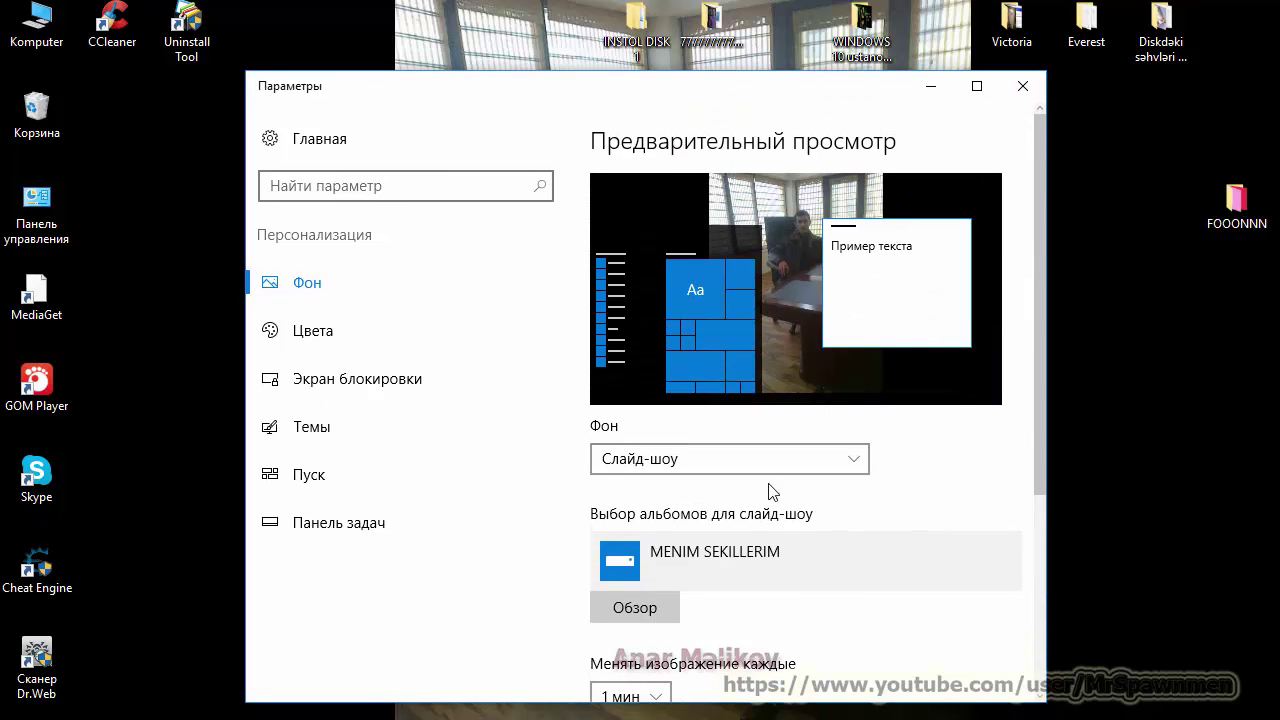
Step: Change the desktop background type to a solid colour (Сплошной цвет) and open the Цвета settings
left_click(791, 460)
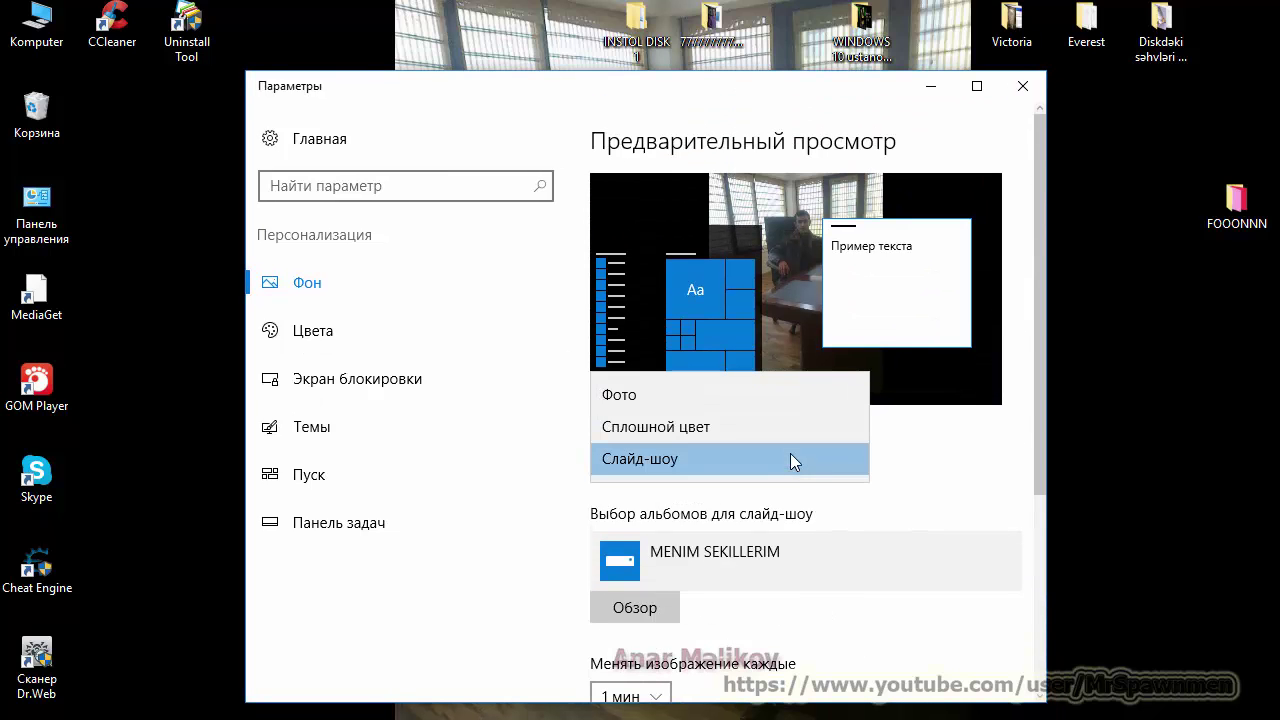
left_click(691, 428)
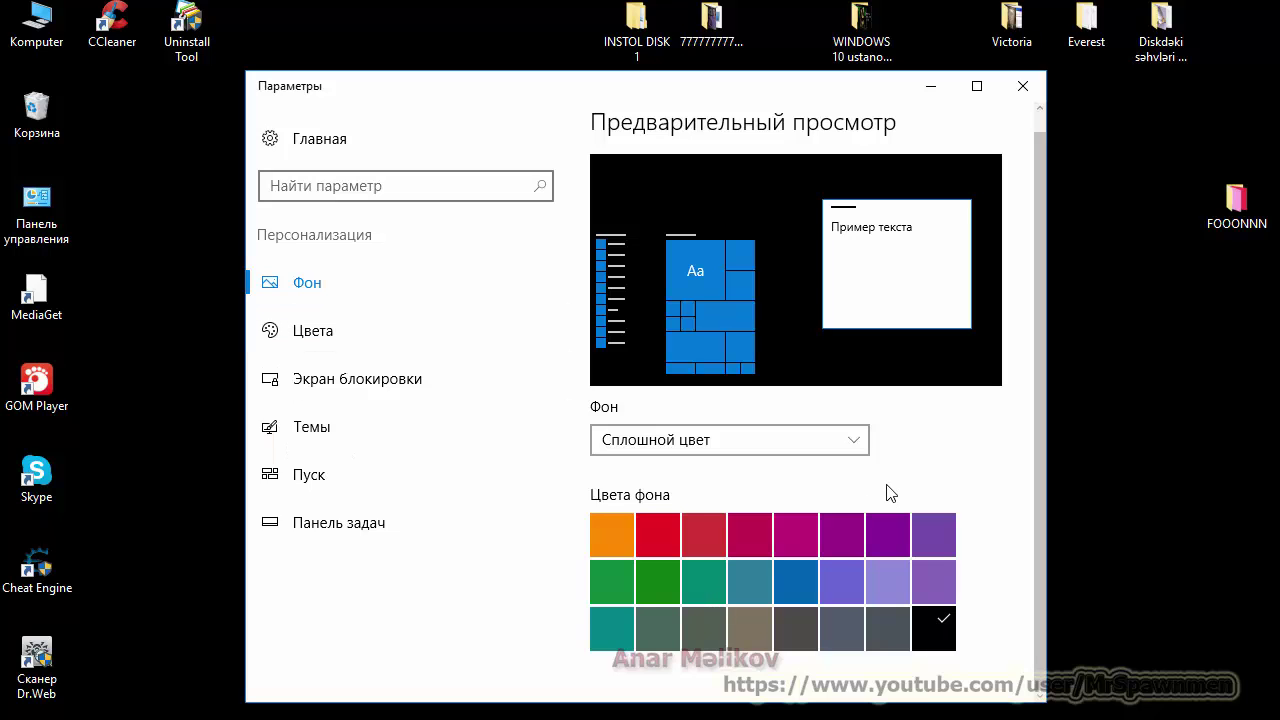
left_click(353, 330)
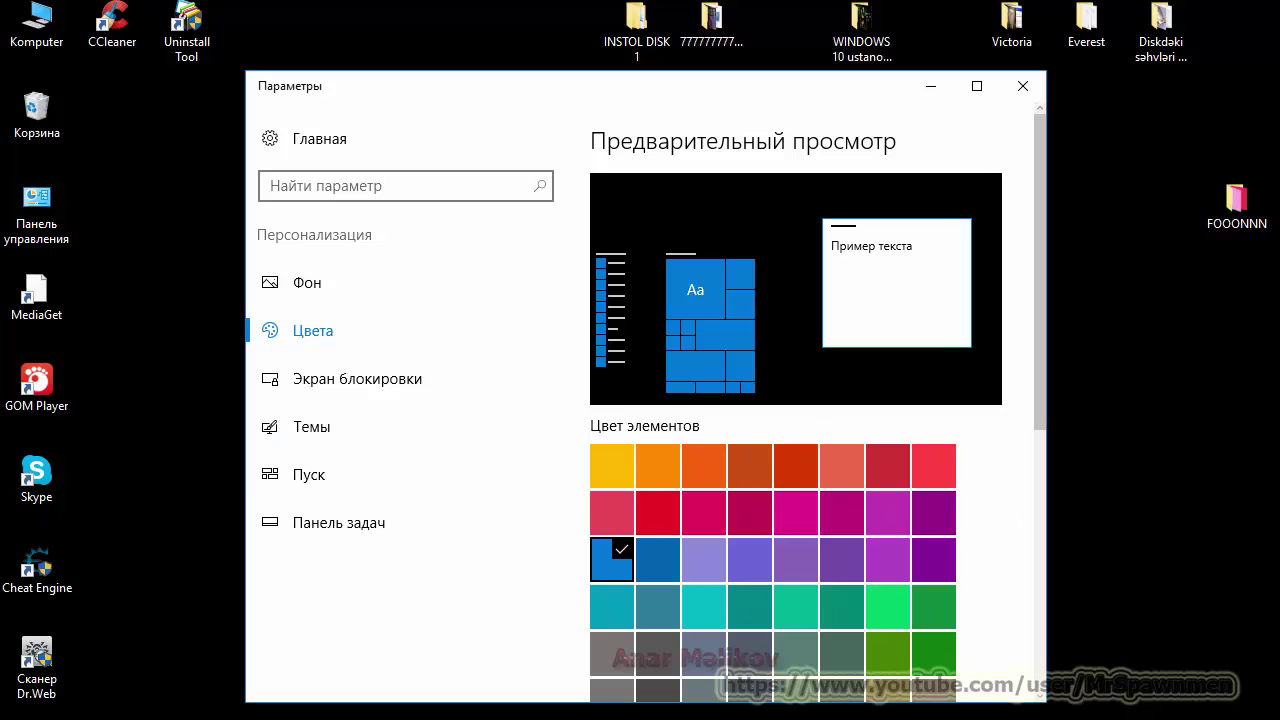
Step: Set the accent colour (Цвет элементов) to red and compare the Start menu tiles before and after
key("super")
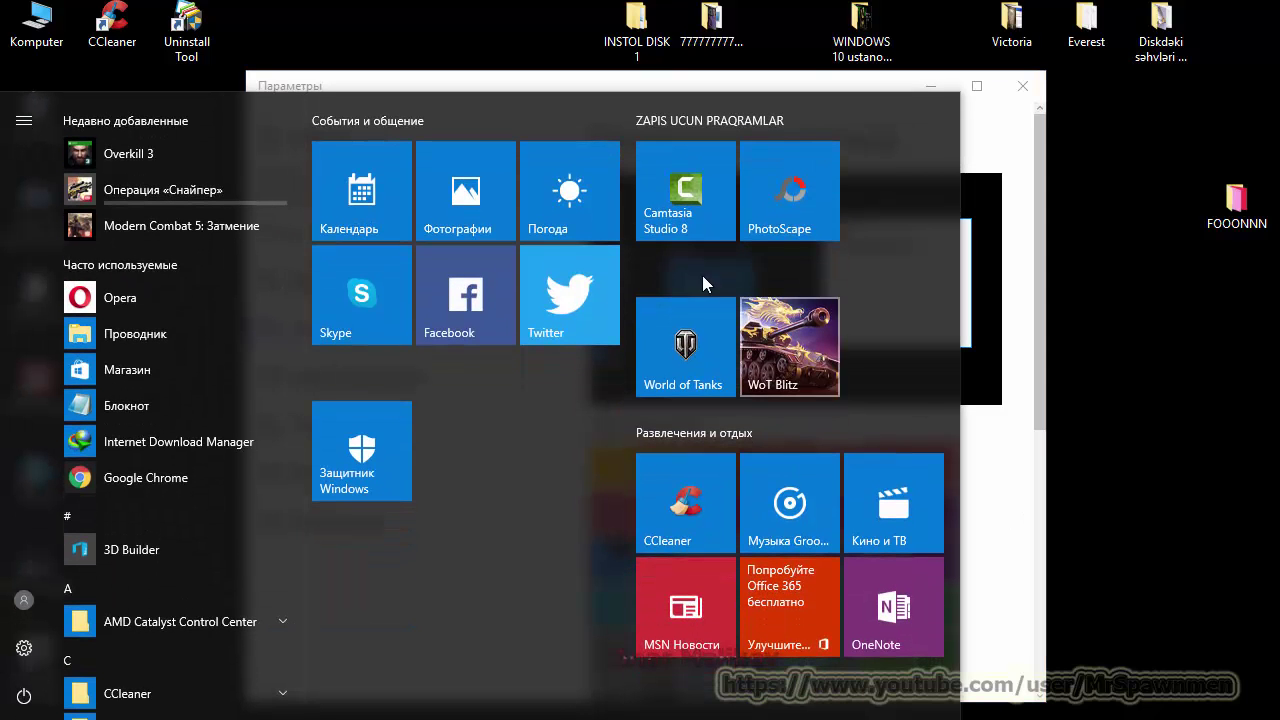
left_click(1015, 495)
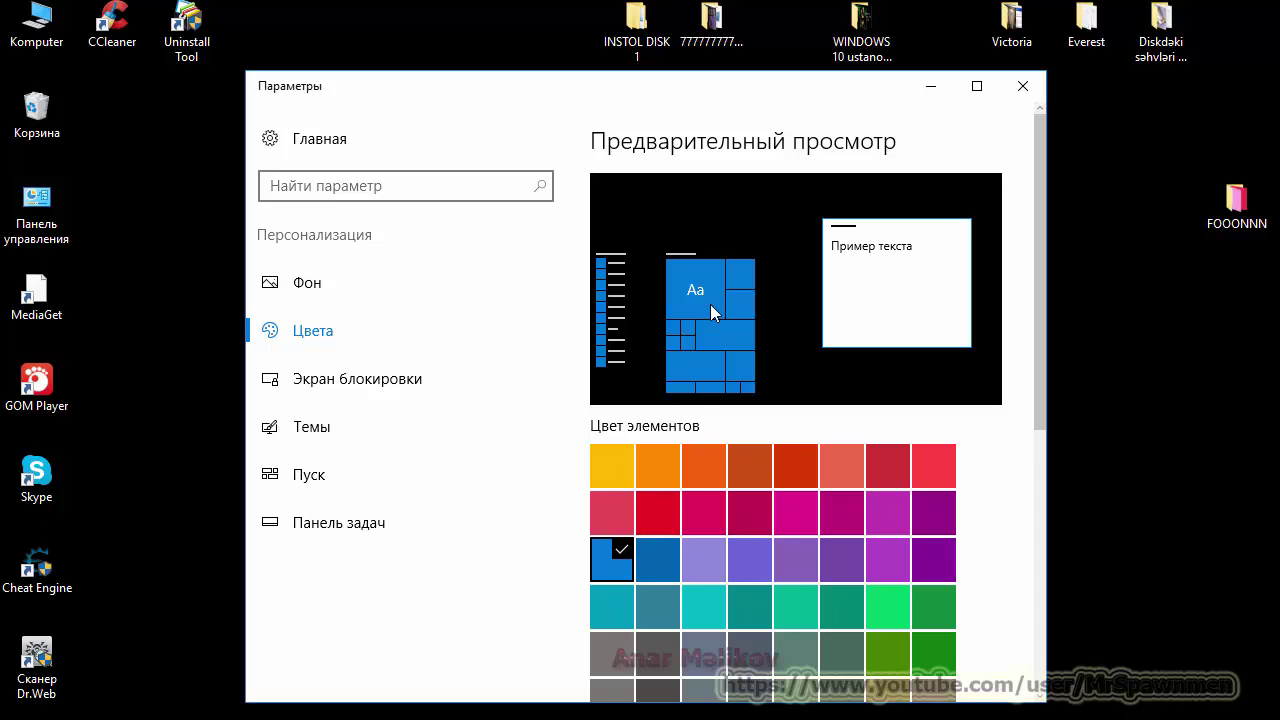
left_click(656, 523)
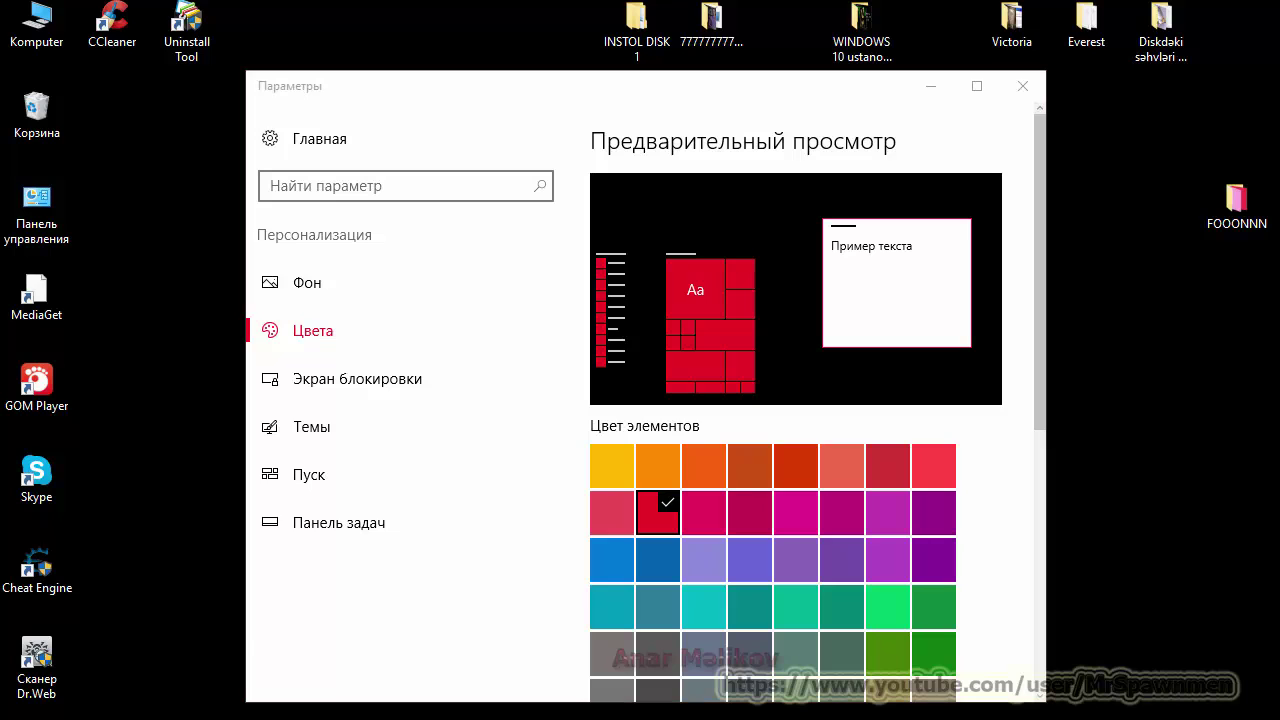
key("super")
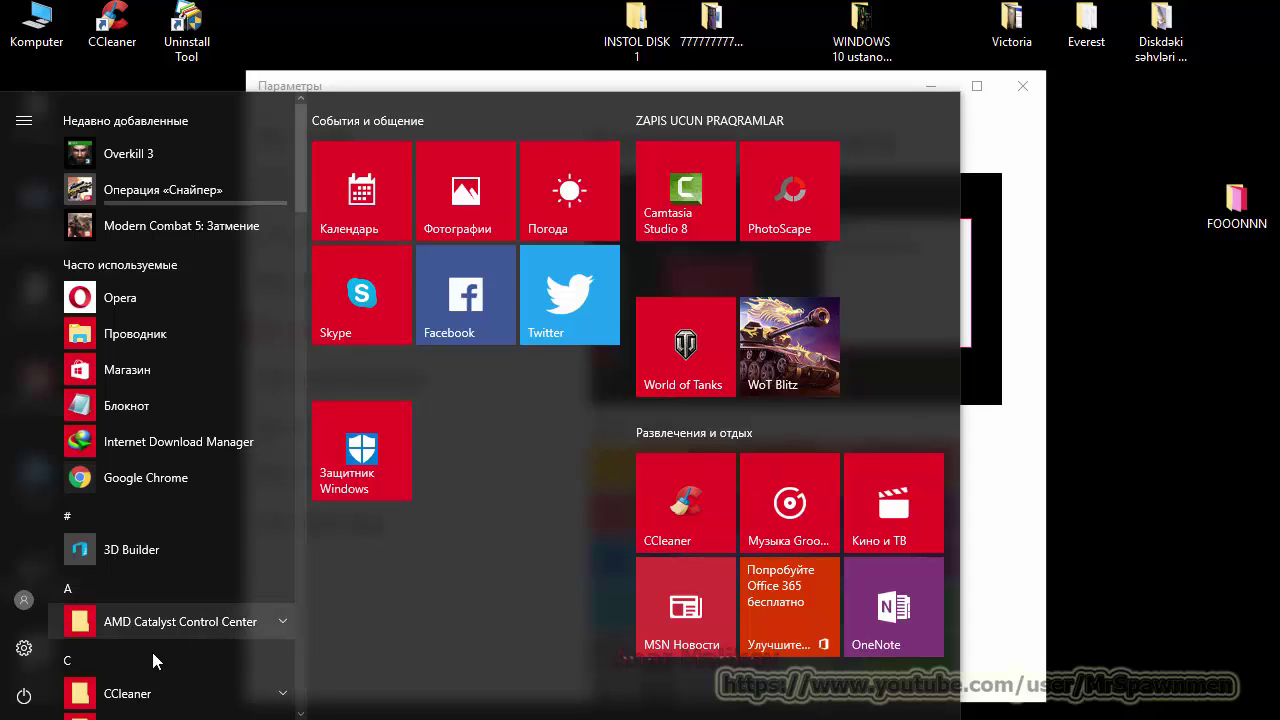
key("Escape")
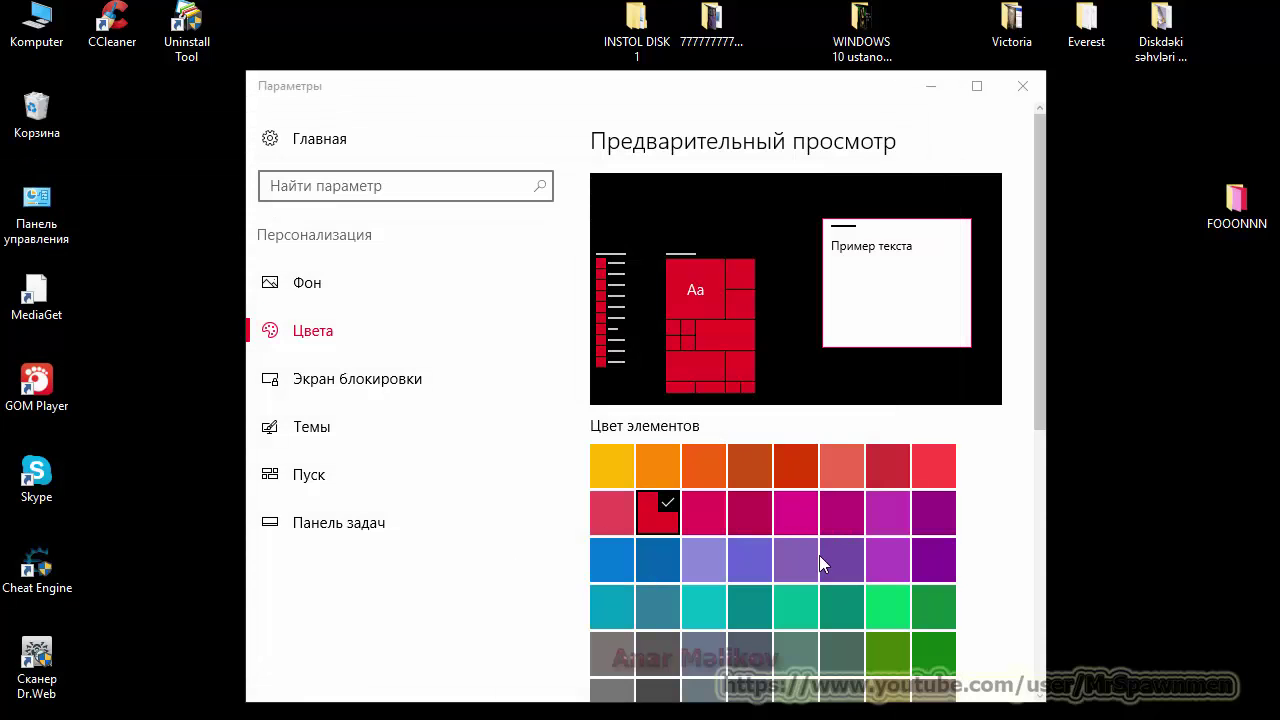
Step: Set the accent colour to green and check it on the Start menu tiles
left_click(947, 606)
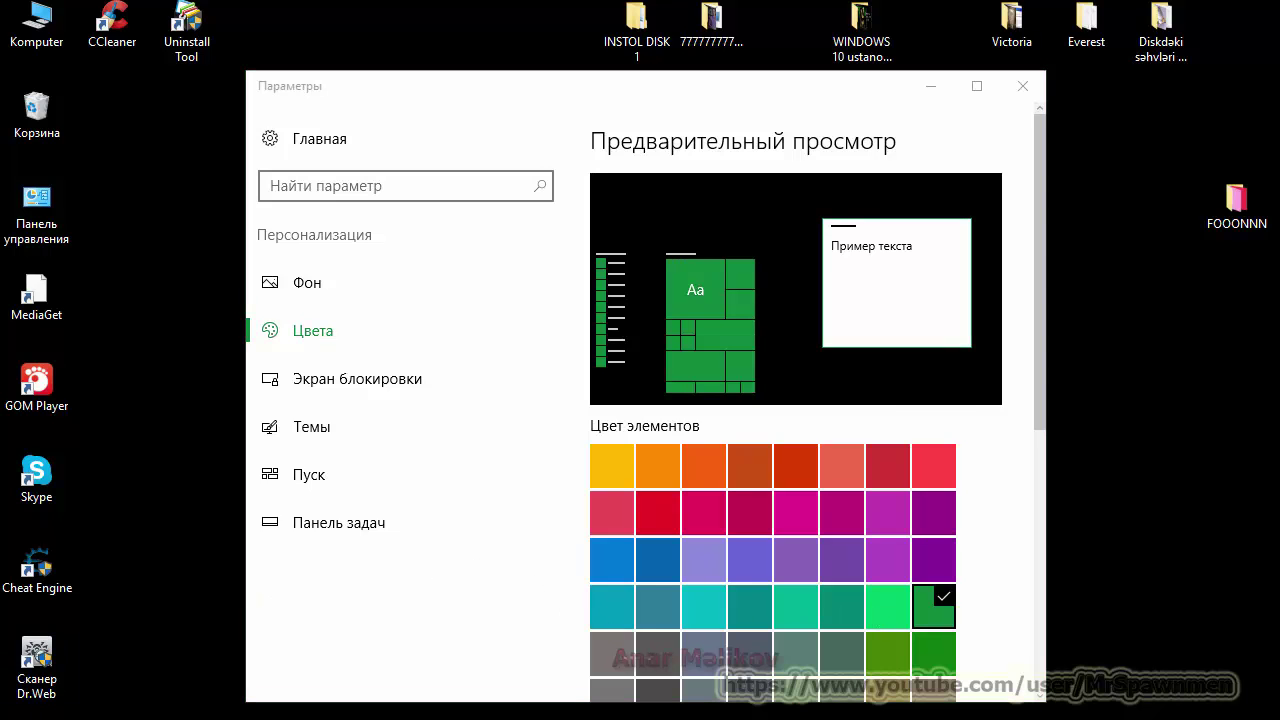
key("super")
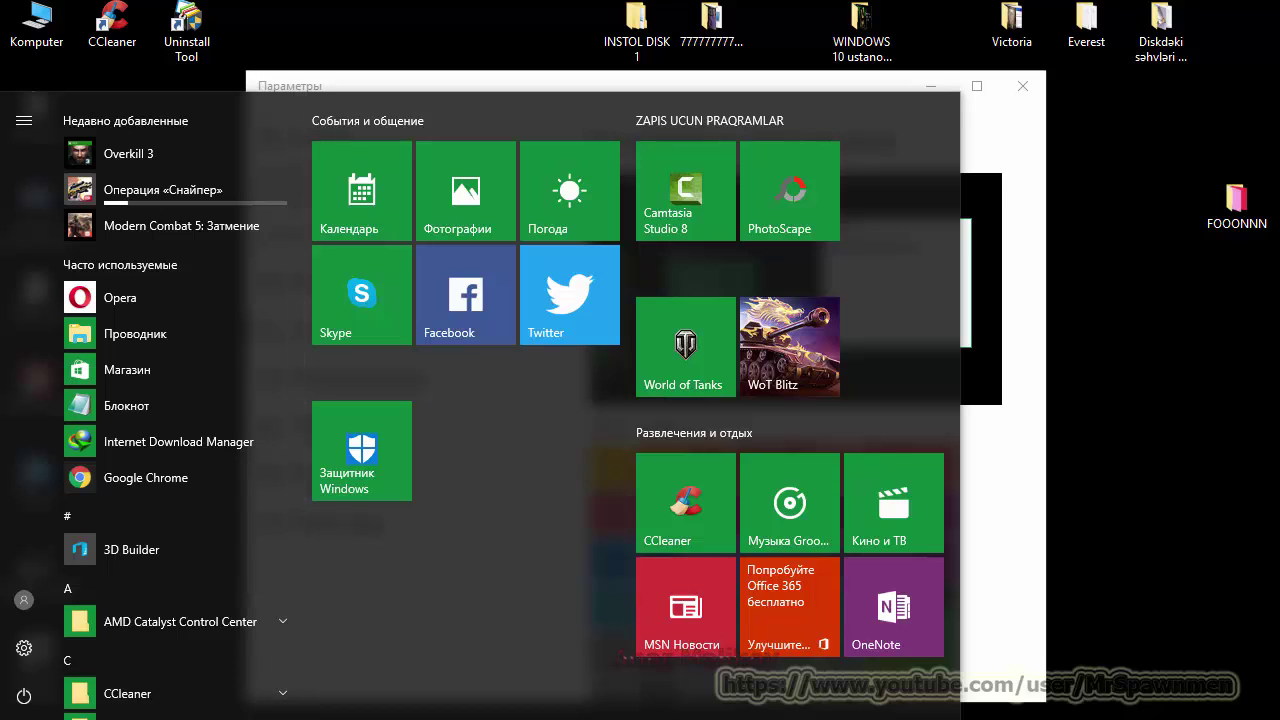
key("super")
Step: Turn on automatic accent colour selection (Автоматический выбор главного цвета фона) and look at the preview
scroll(717, 545, "down", 5)
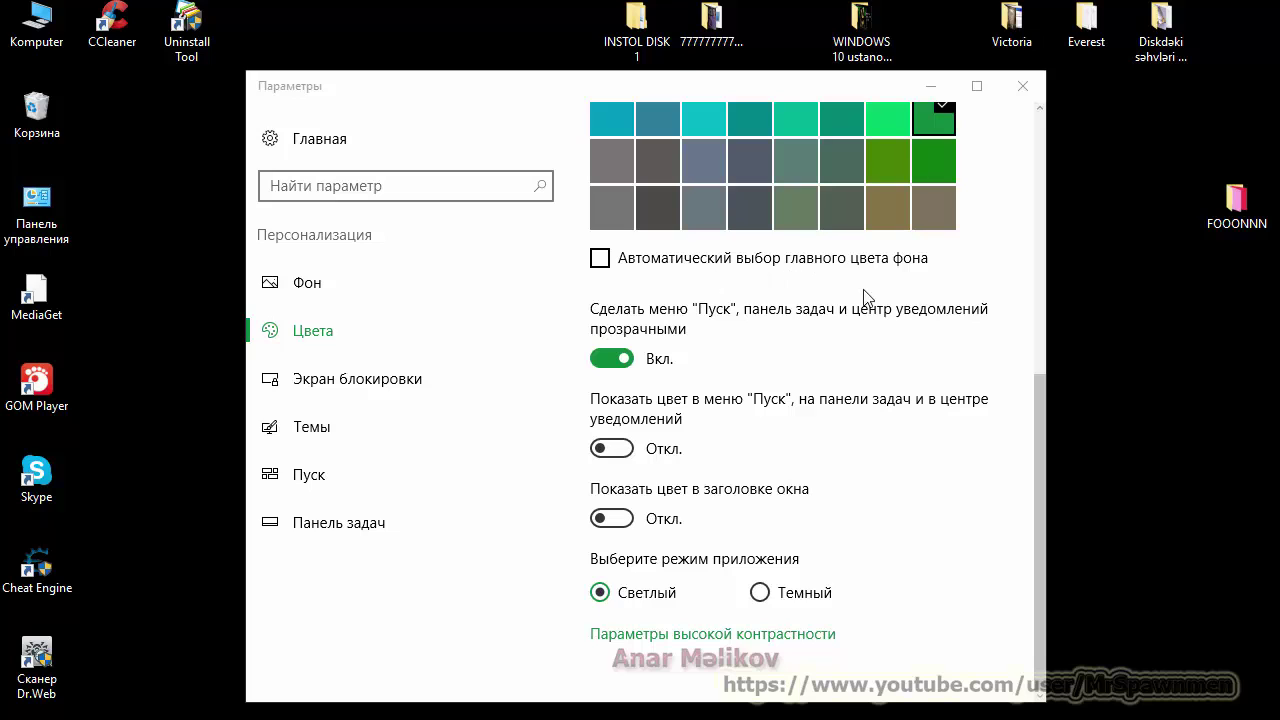
scroll(877, 302, "up", 2)
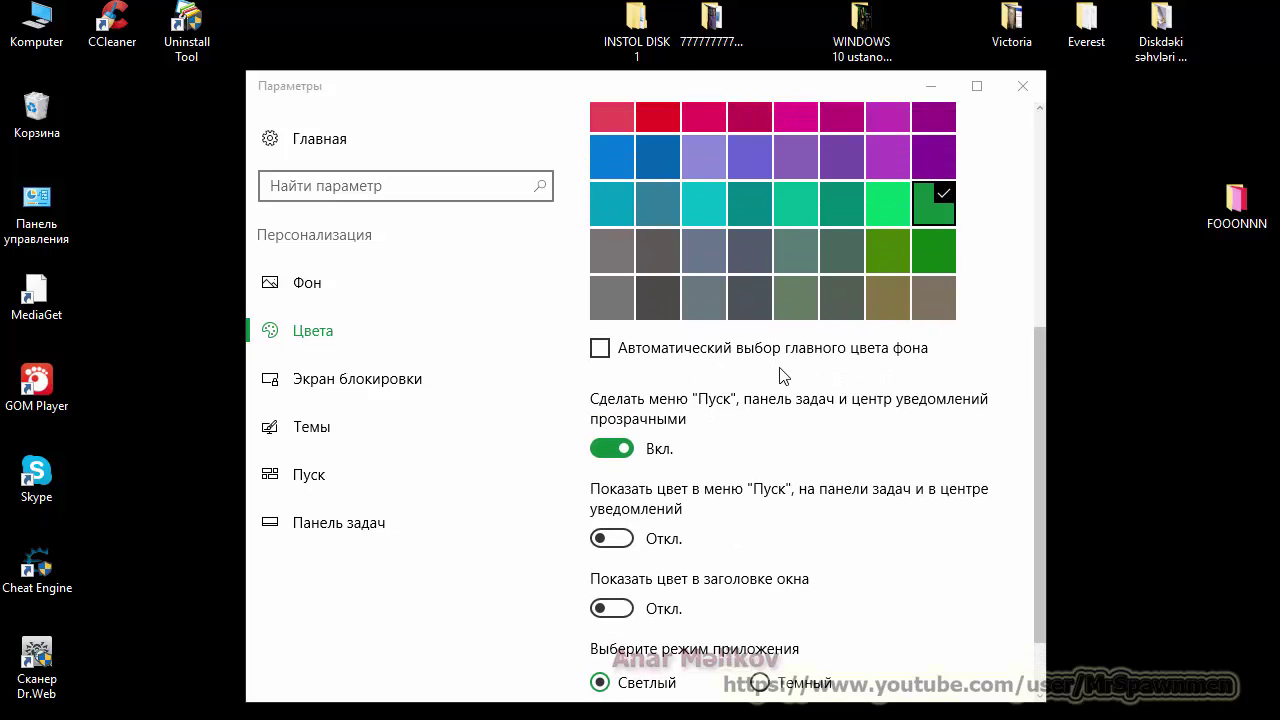
scroll(783, 375, "up", 7)
scroll(877, 374, "down", 5)
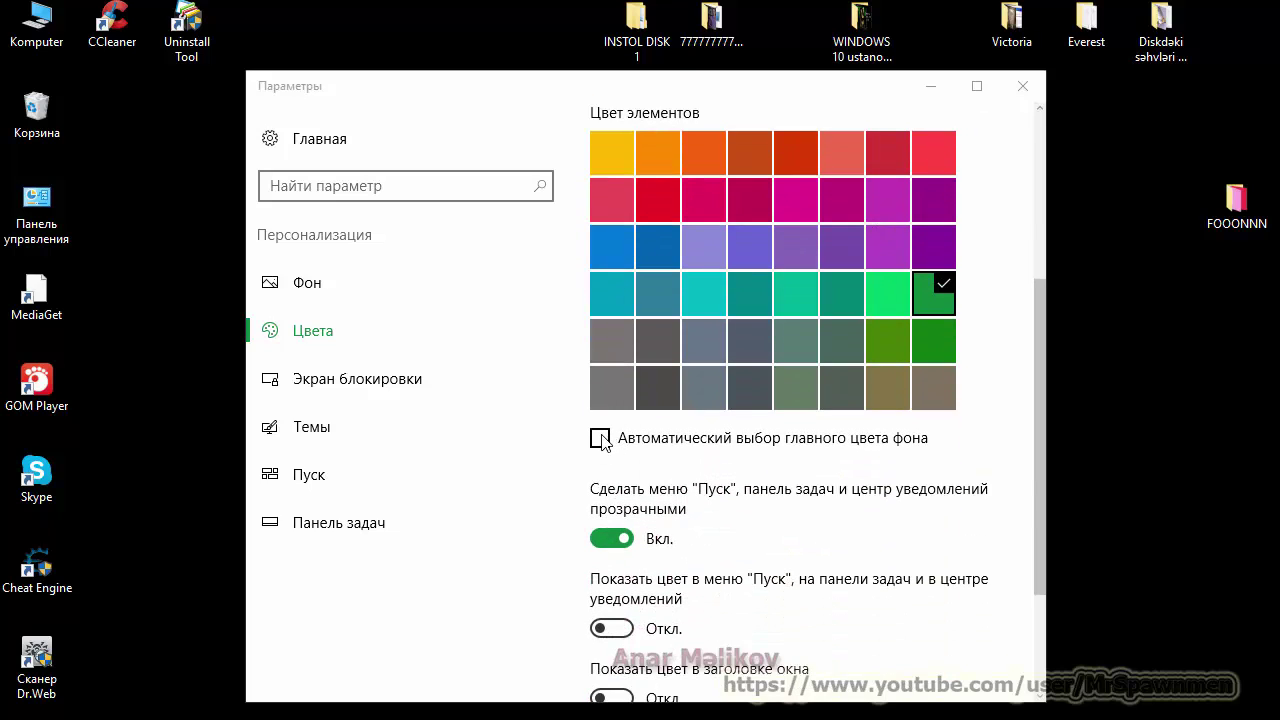
left_click(600, 438)
scroll(907, 312, "up", 2)
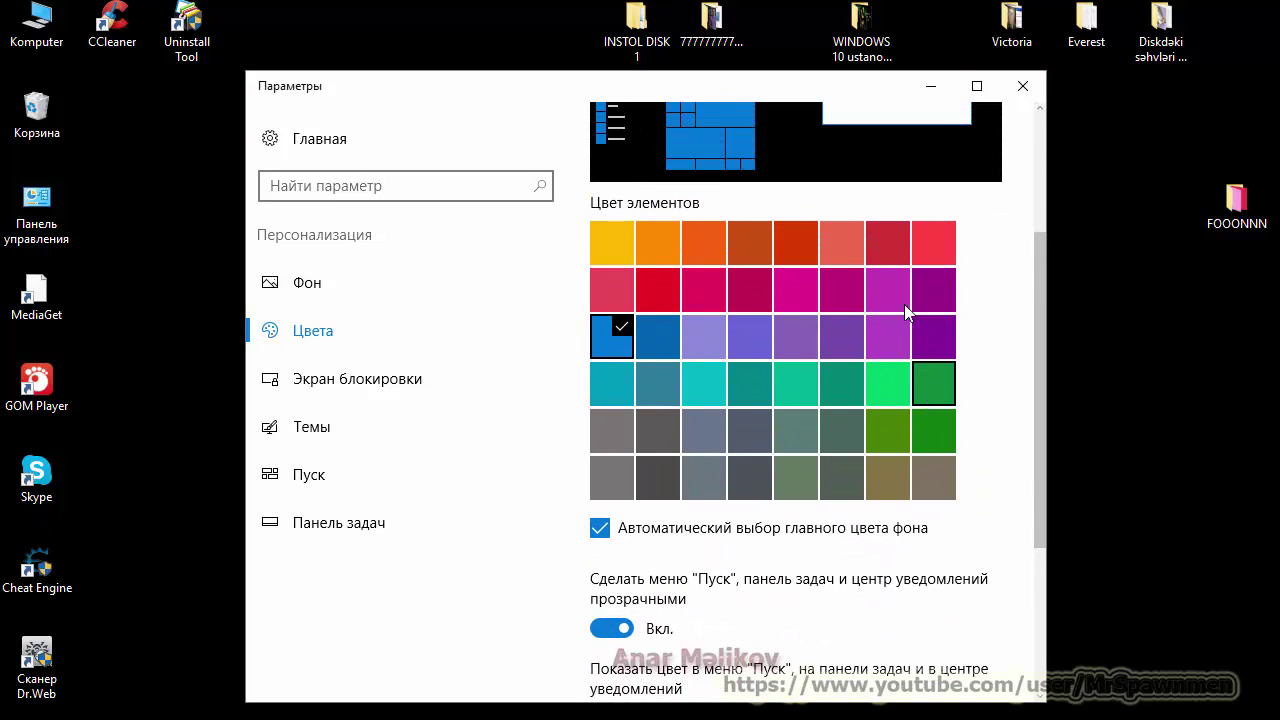
scroll(760, 390, "up", 2)
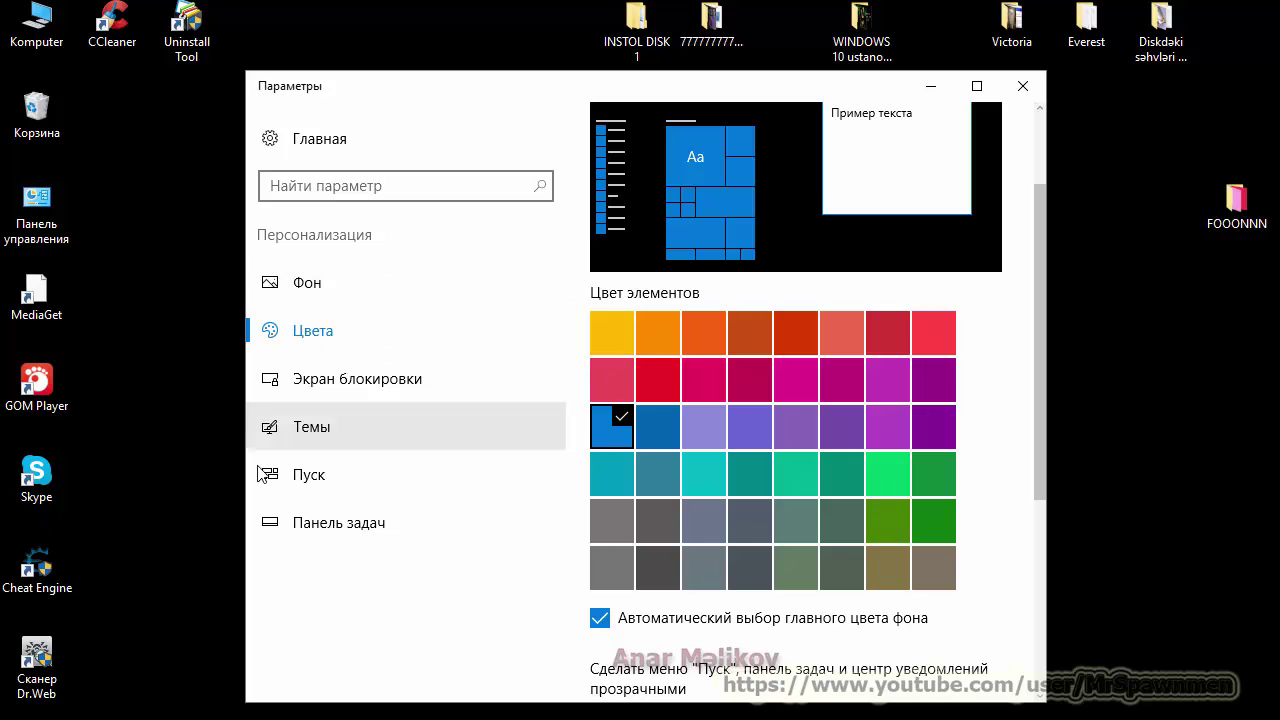
scroll(686, 475, "down", 2)
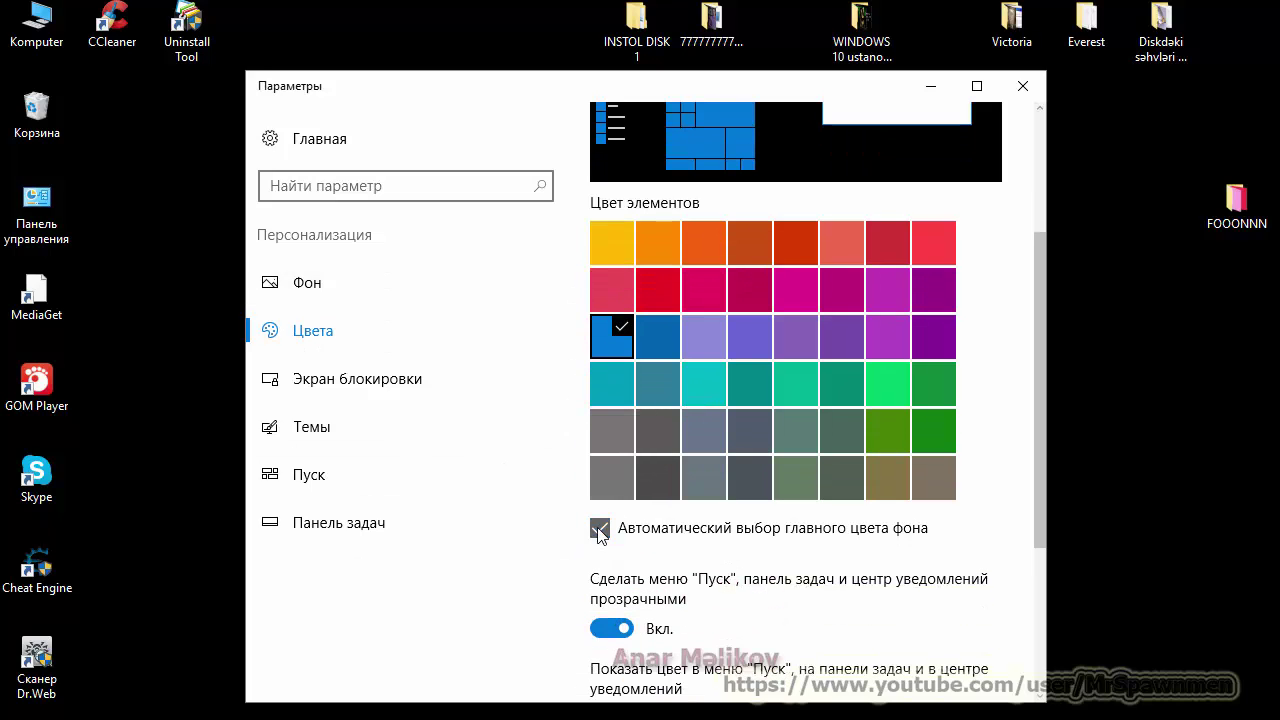
Step: Turn off automatic accent colour selection and choose green again as the accent colour
left_click(600, 530)
left_click(938, 398)
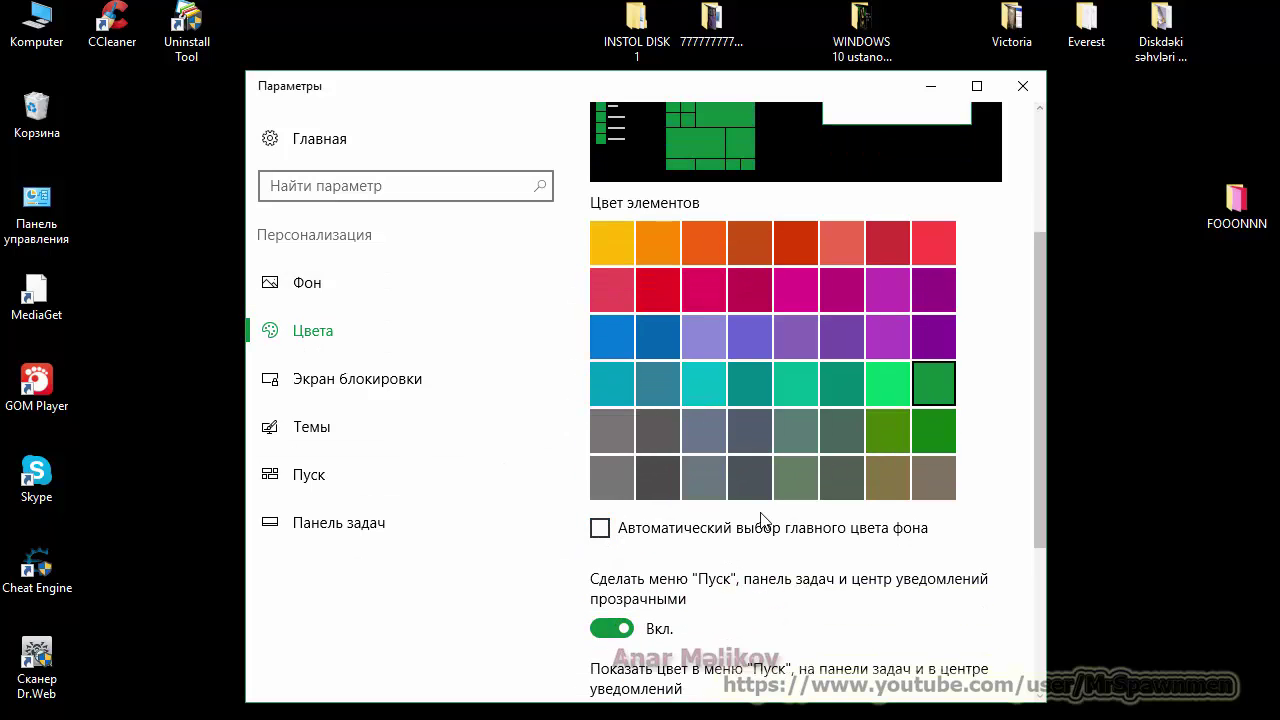
Step: Turn off transparency for the Start menu, taskbar and action centre, trying the accent colour on them and switching it back off
scroll(756, 476, "down", 2)
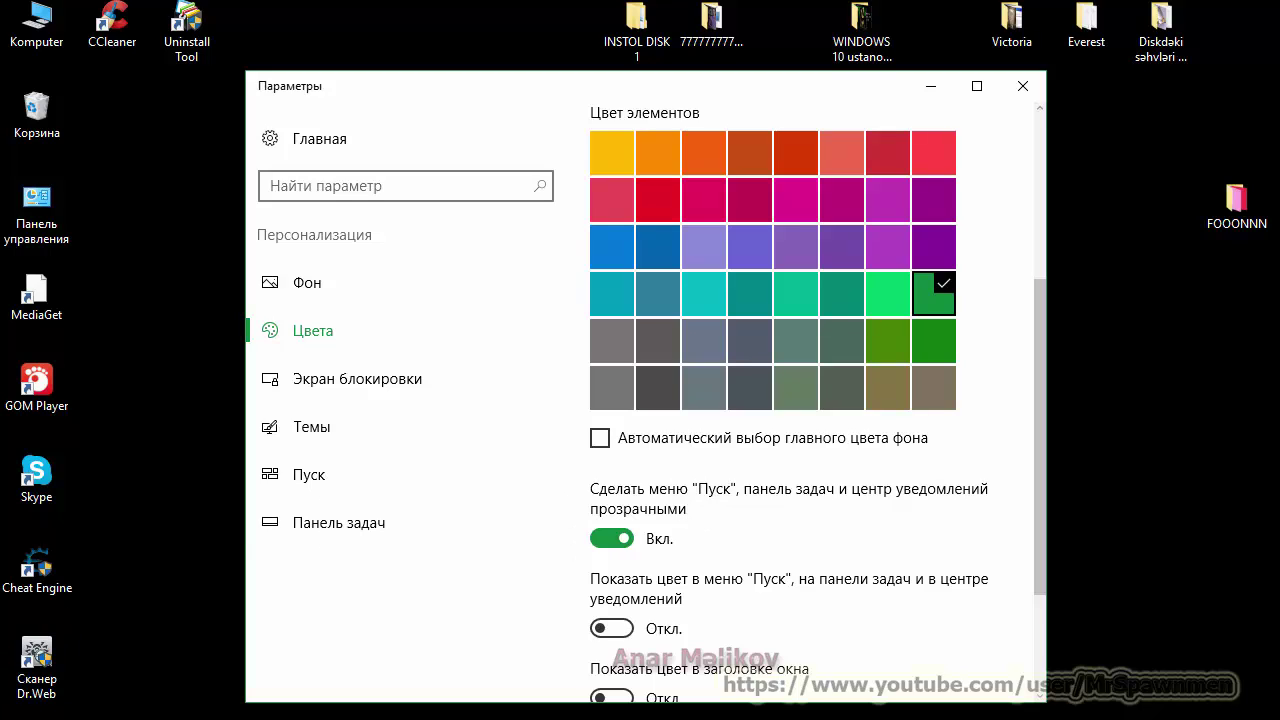
scroll(638, 596, "down", 3)
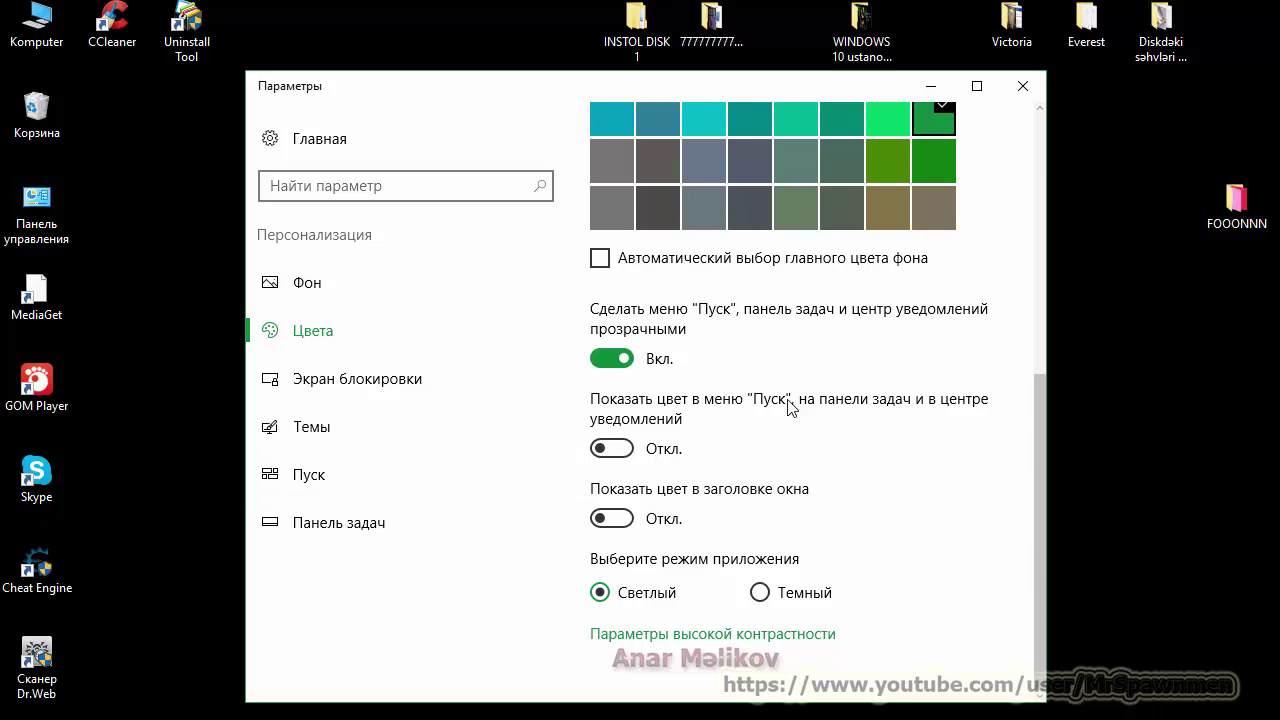
left_click(628, 450)
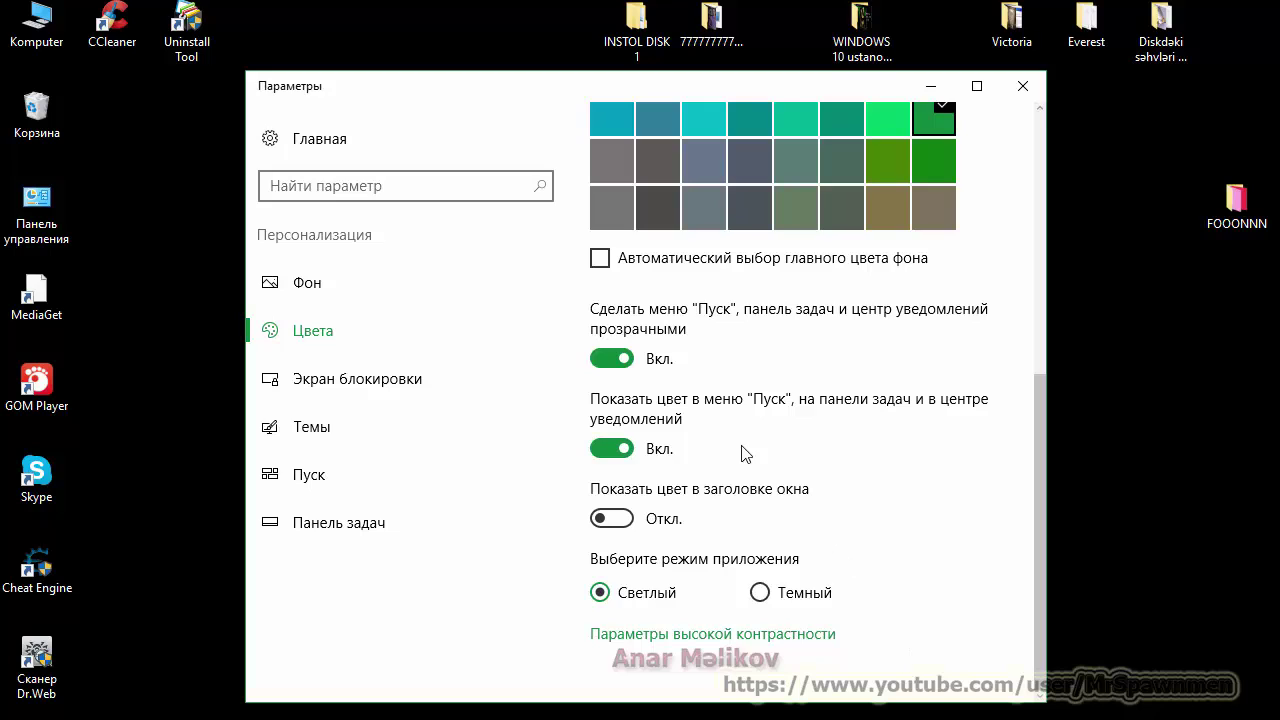
left_click(607, 362)
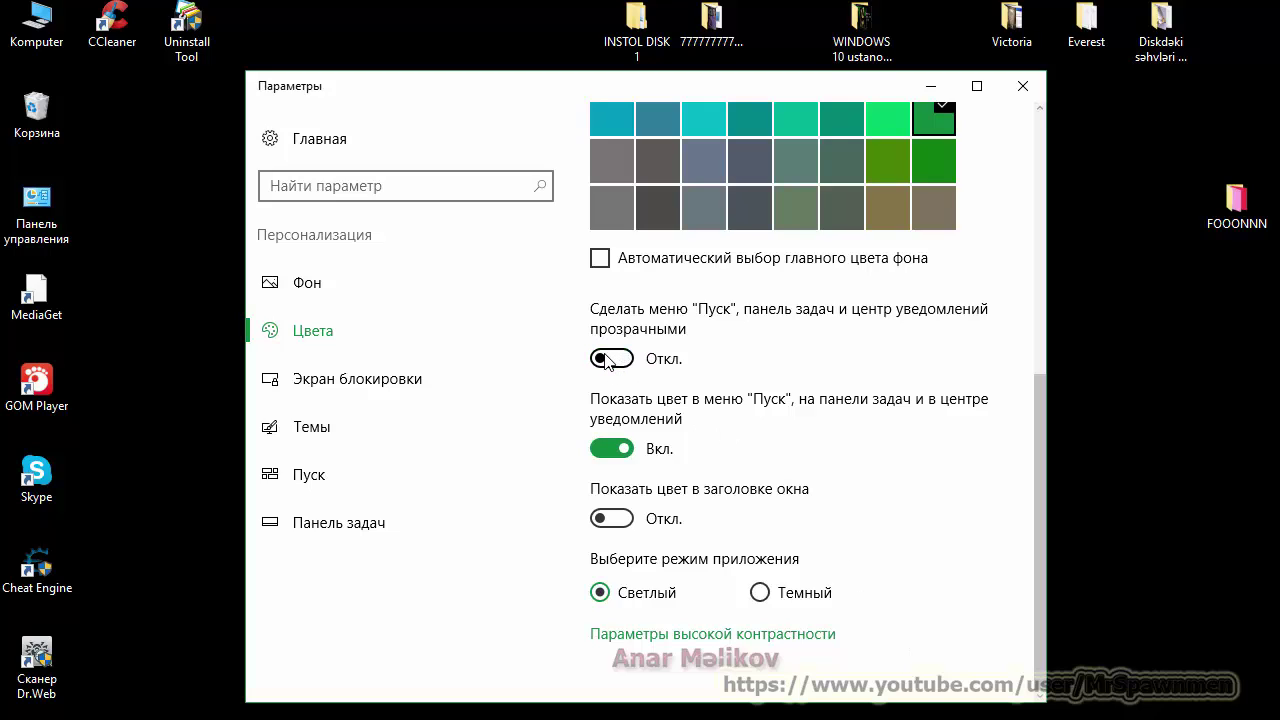
left_click(611, 449)
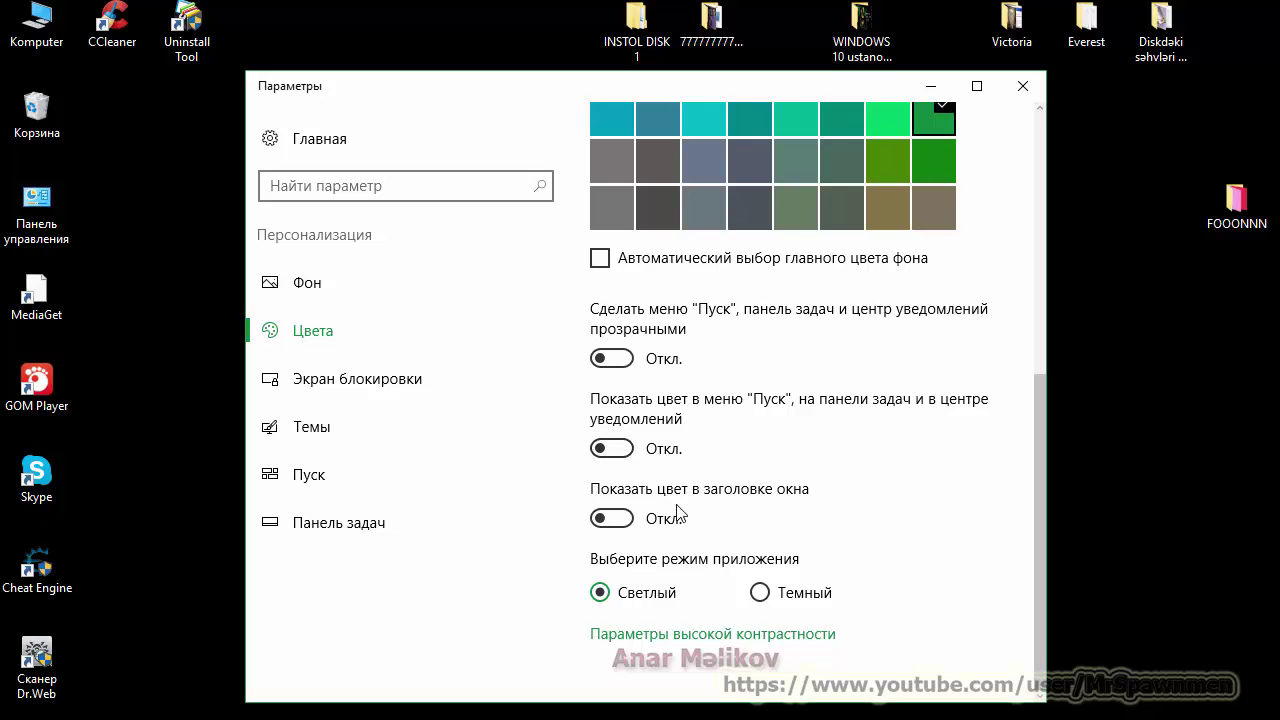
Step: Try the accent colour in window titles and the Темный app mode, returning to uncoloured titles and Светлый
left_click(625, 522)
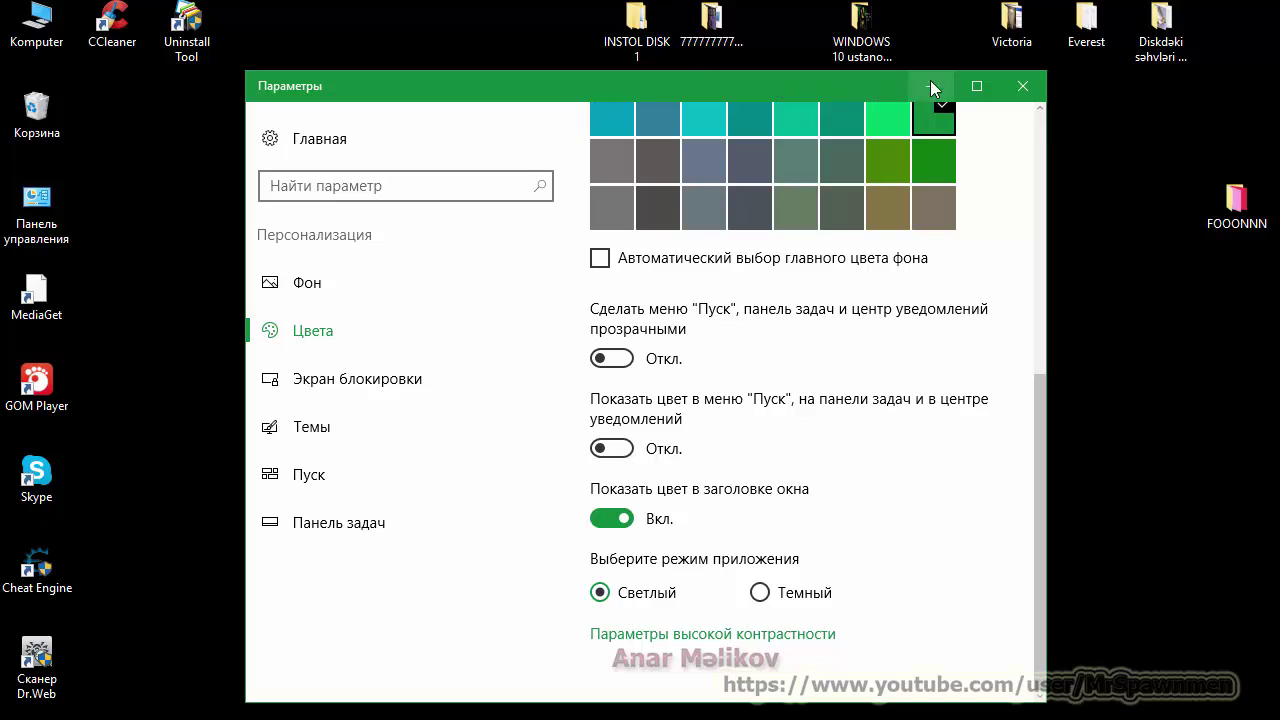
left_click(598, 521)
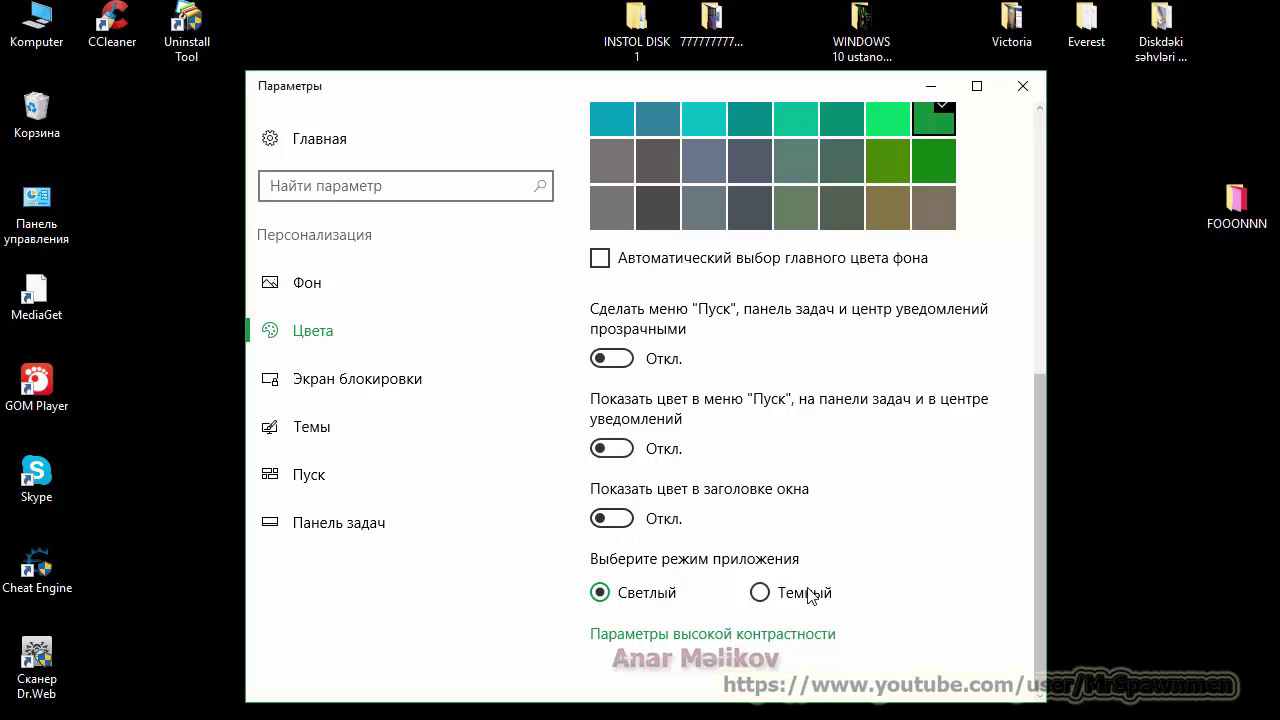
left_click(762, 593)
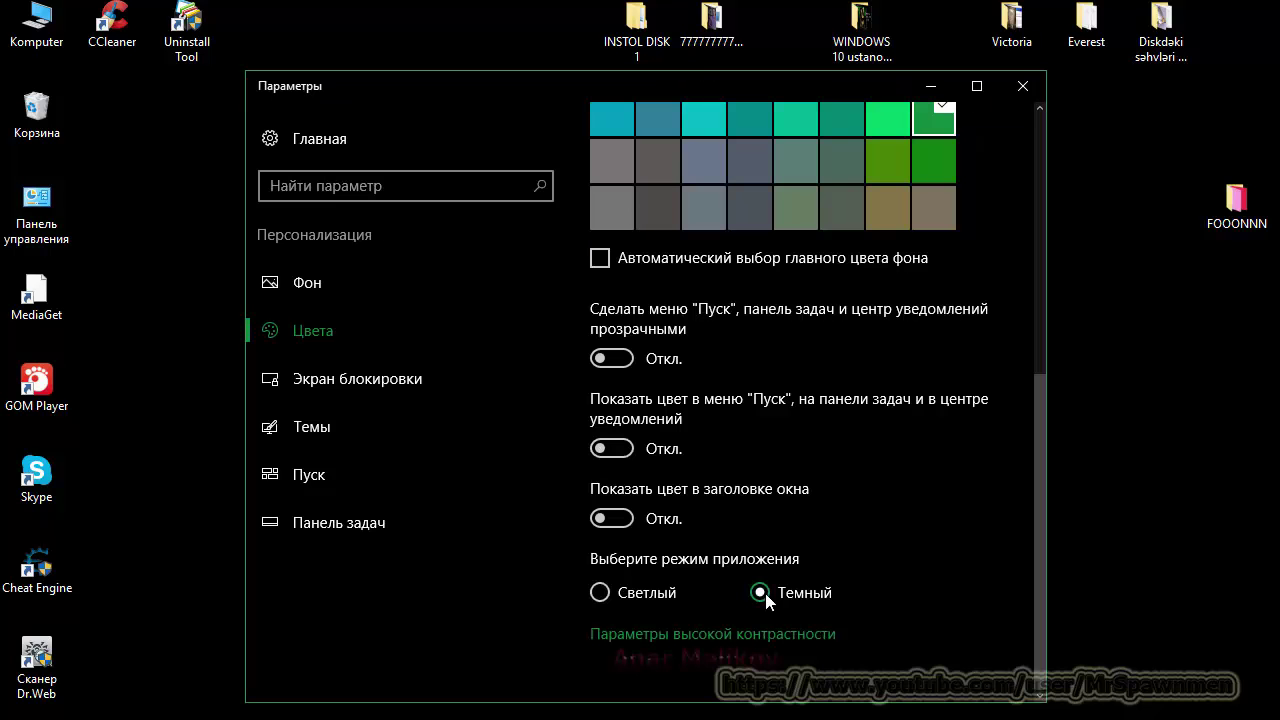
left_click(620, 598)
Step: Open the high contrast settings, preview the Высокая контрастность 1 theme and set the theme back to Нет
left_click(724, 636)
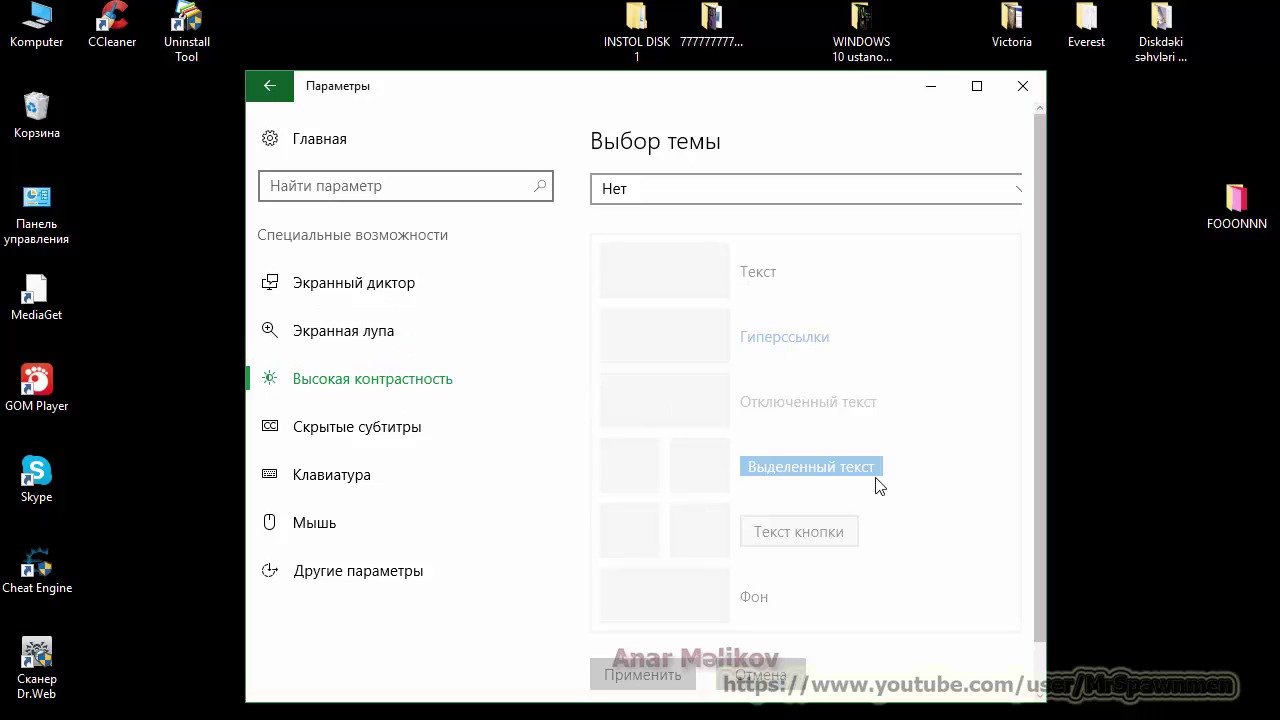
left_click(919, 199)
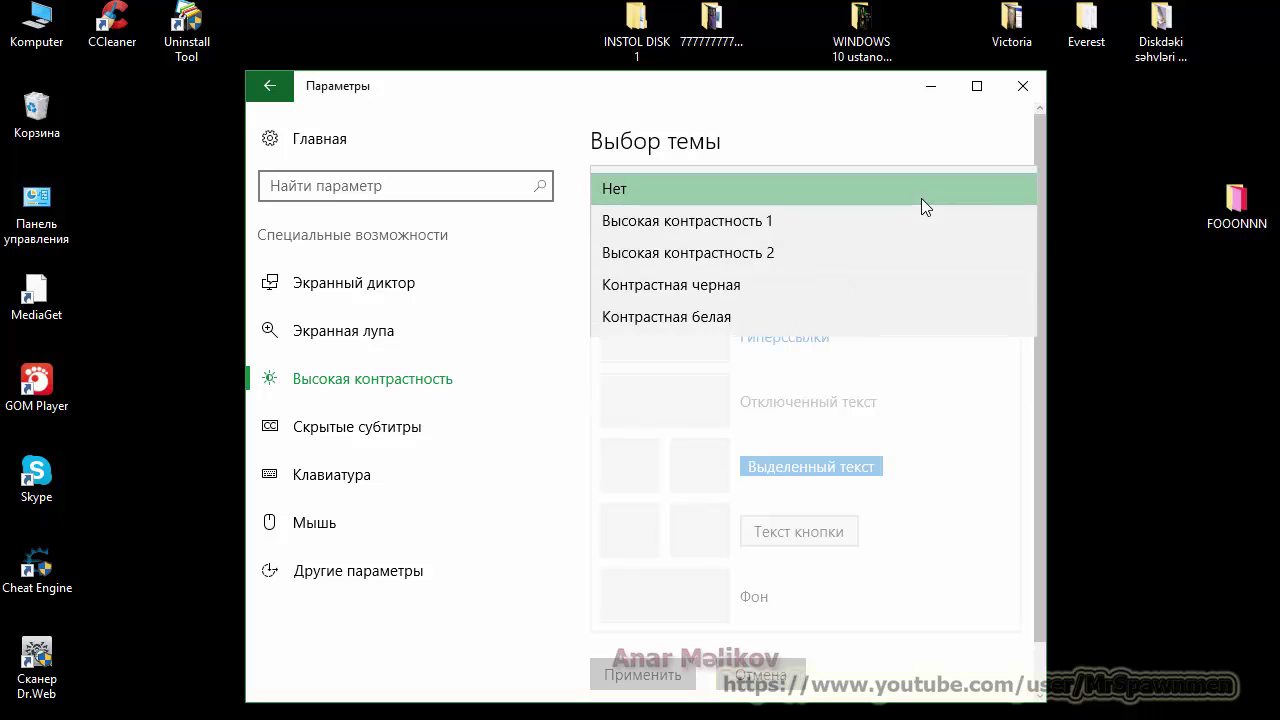
left_click(751, 228)
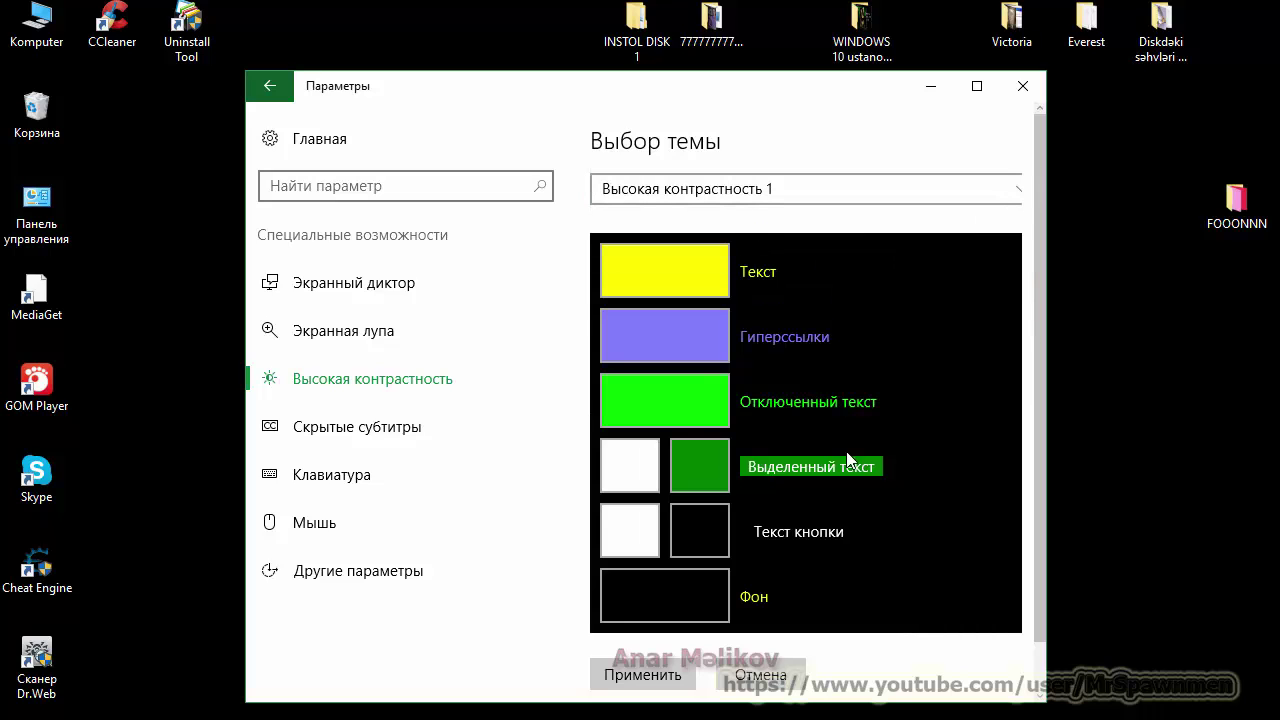
scroll(770, 474, "down", 1)
scroll(770, 474, "up", 1)
left_click(888, 190)
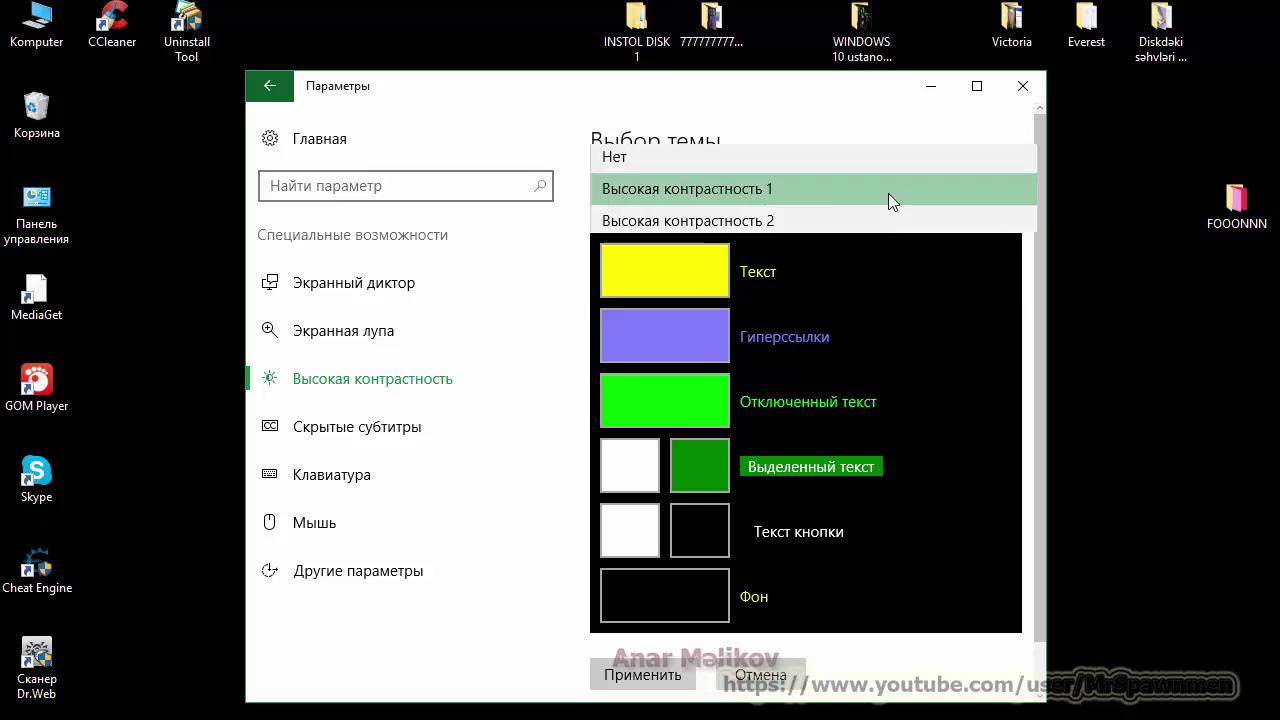
left_click(665, 154)
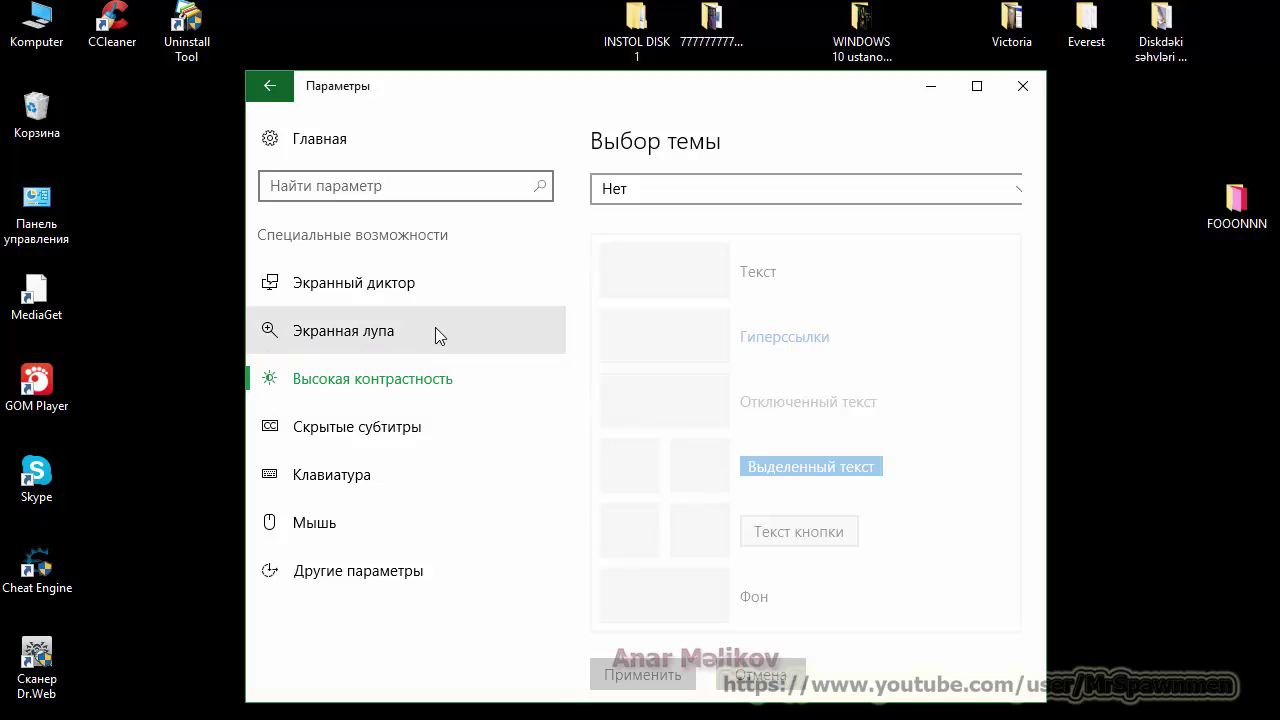
left_click(437, 287)
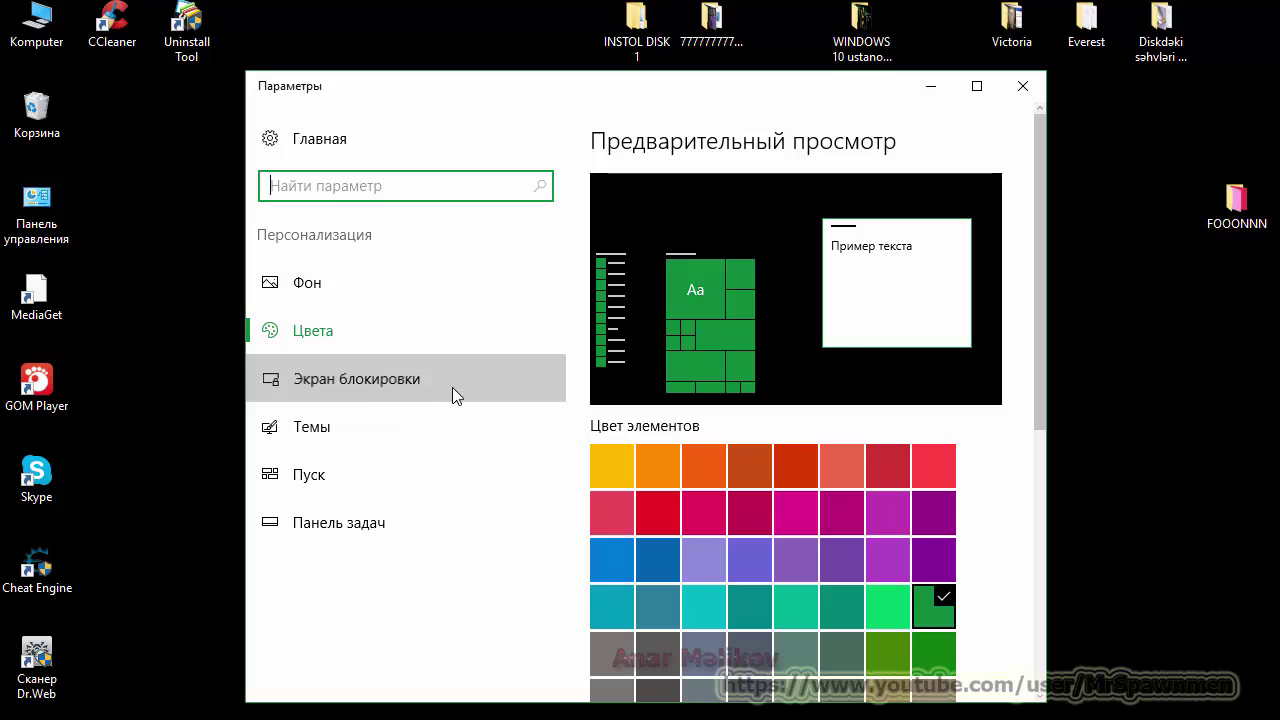
Step: Open the Экран блокировки settings and examine the available background types and app status options
left_click(451, 389)
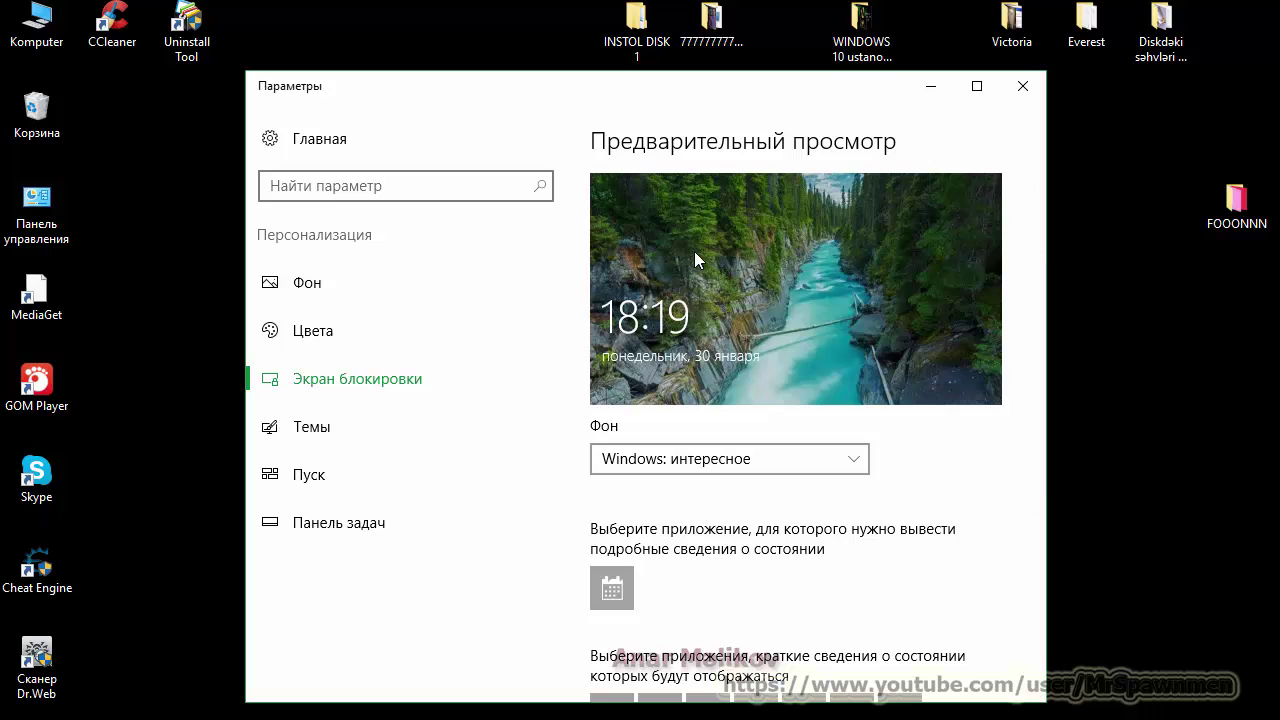
scroll(830, 395, "down", 2)
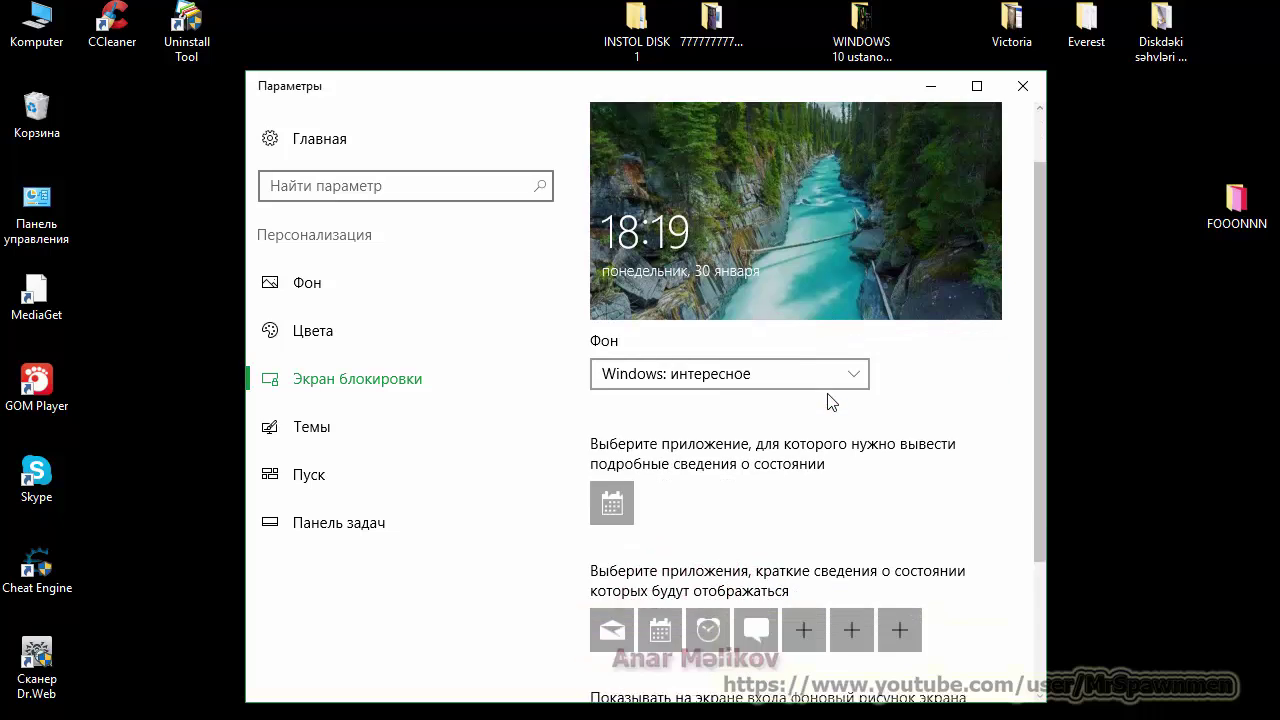
left_click(836, 286)
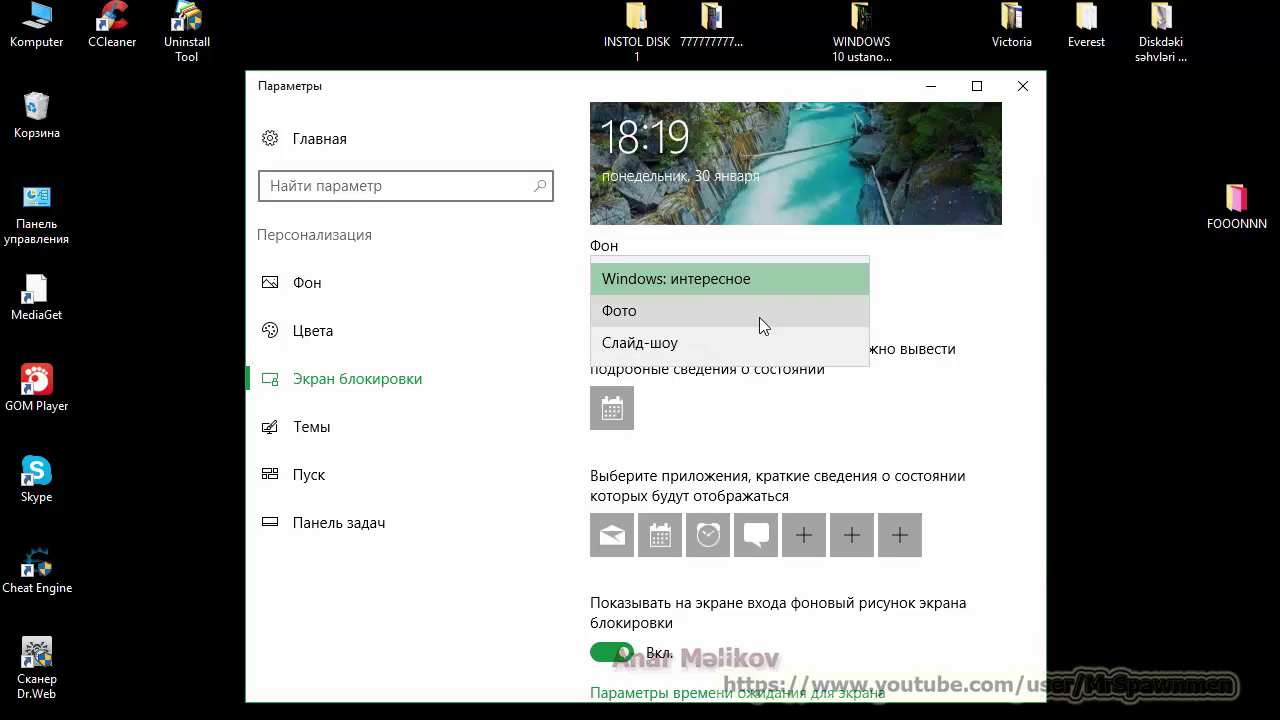
left_click(992, 278)
scroll(921, 306, "down", 1)
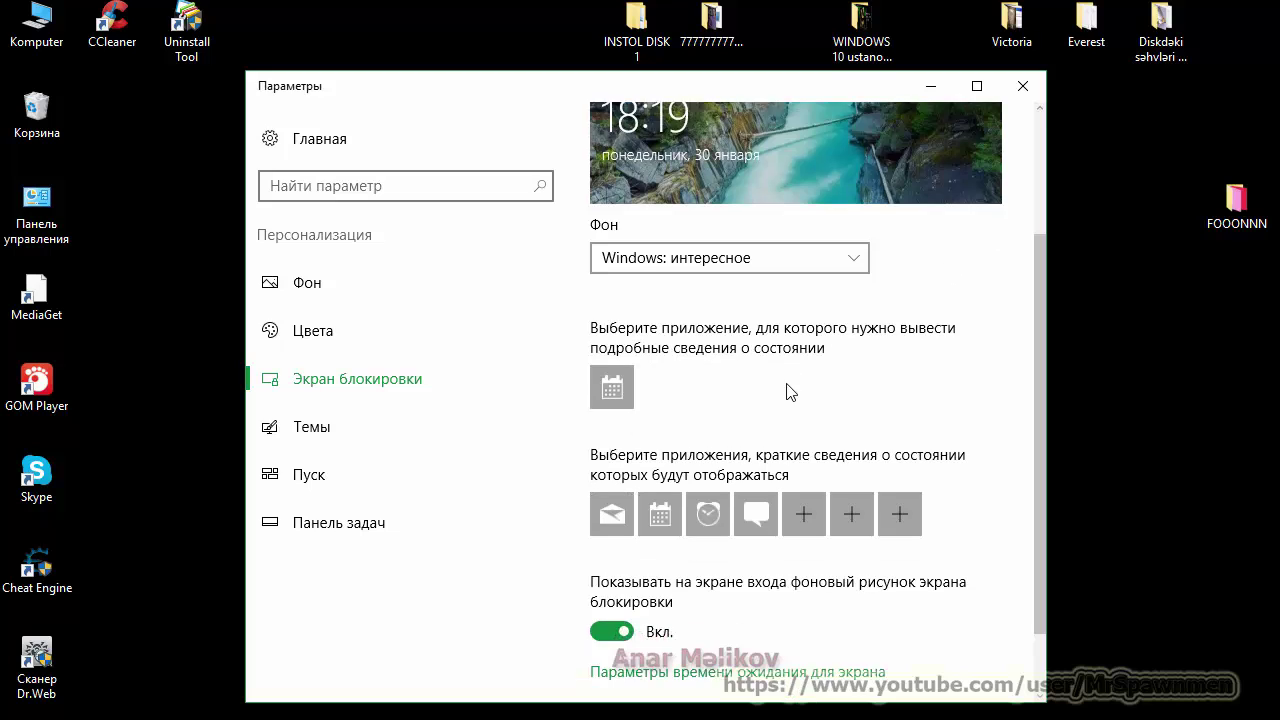
Step: Open the screen timeout settings from the lock screen page, examine the battery display-off choices and sleep options, and return to the lock screen settings
scroll(790, 392, "down", 1)
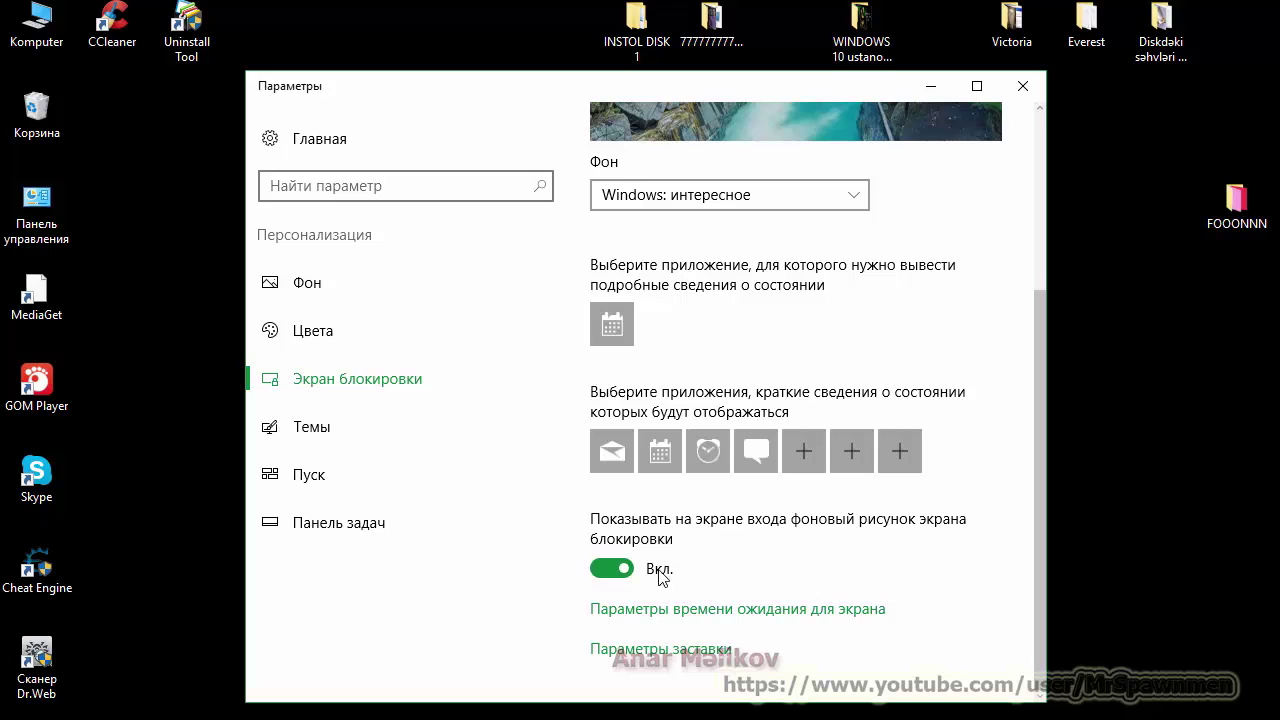
left_click(862, 614)
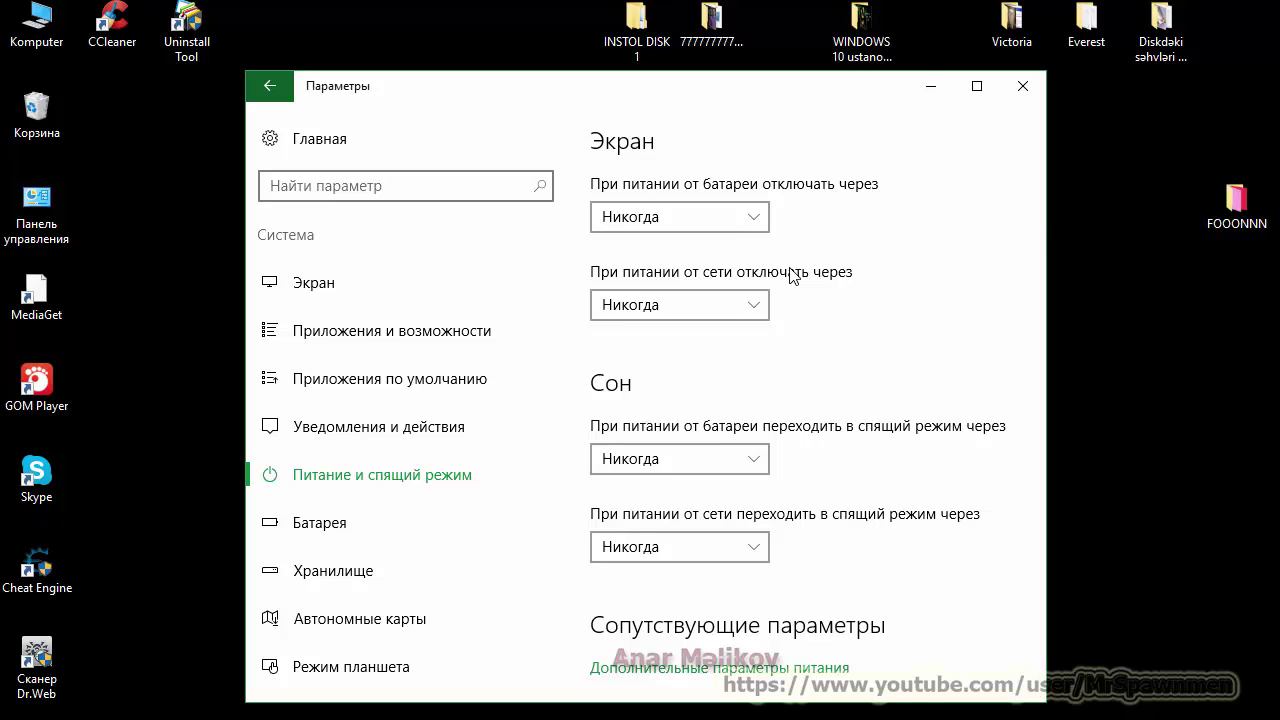
left_click(762, 224)
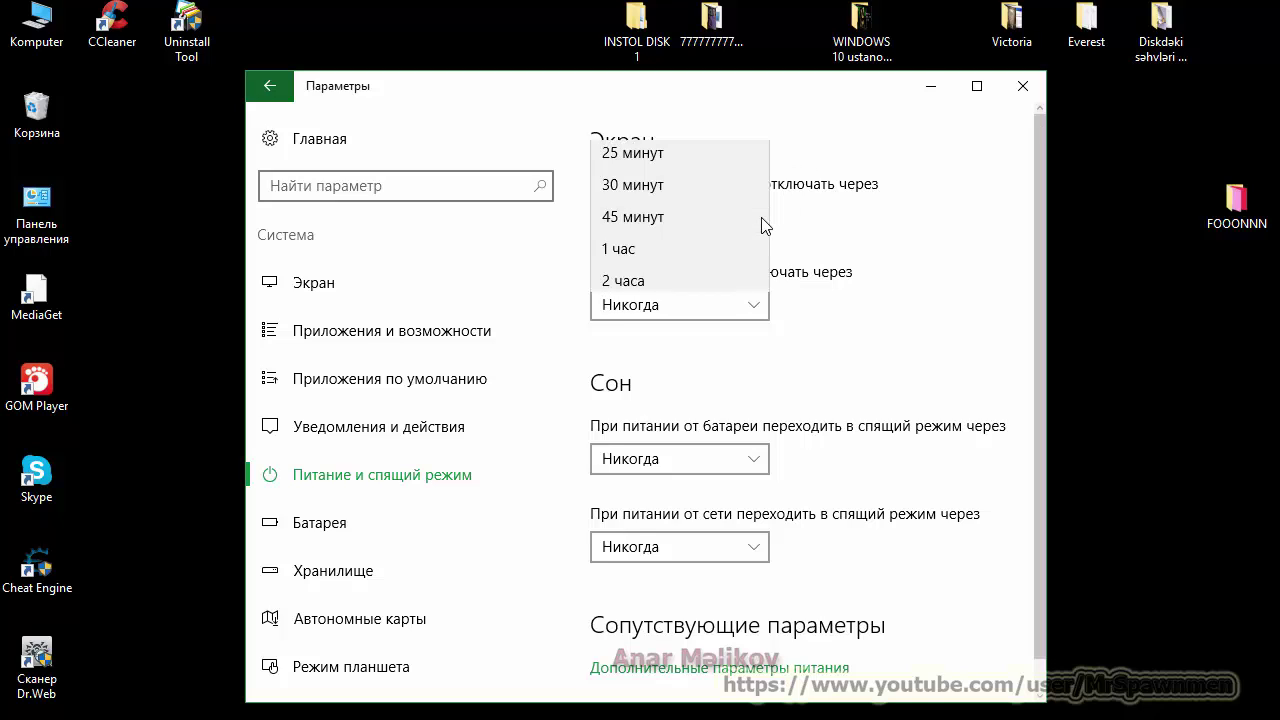
left_click(878, 238)
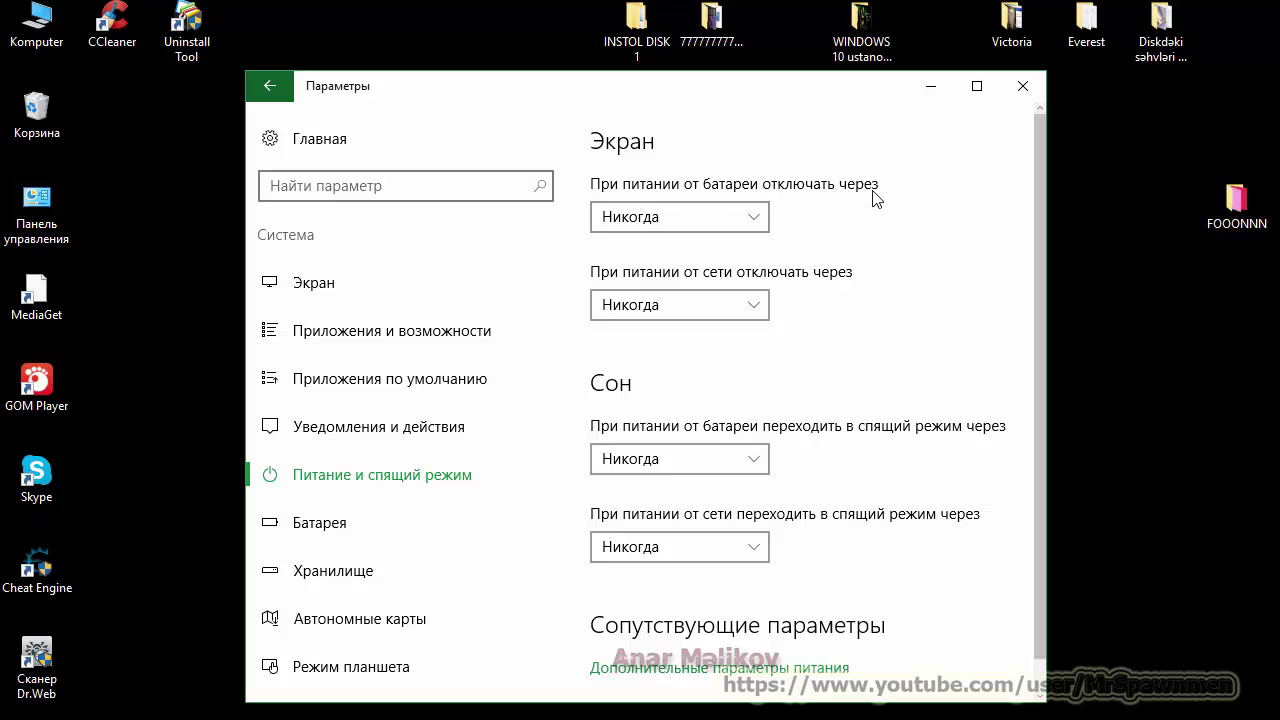
left_click(737, 217)
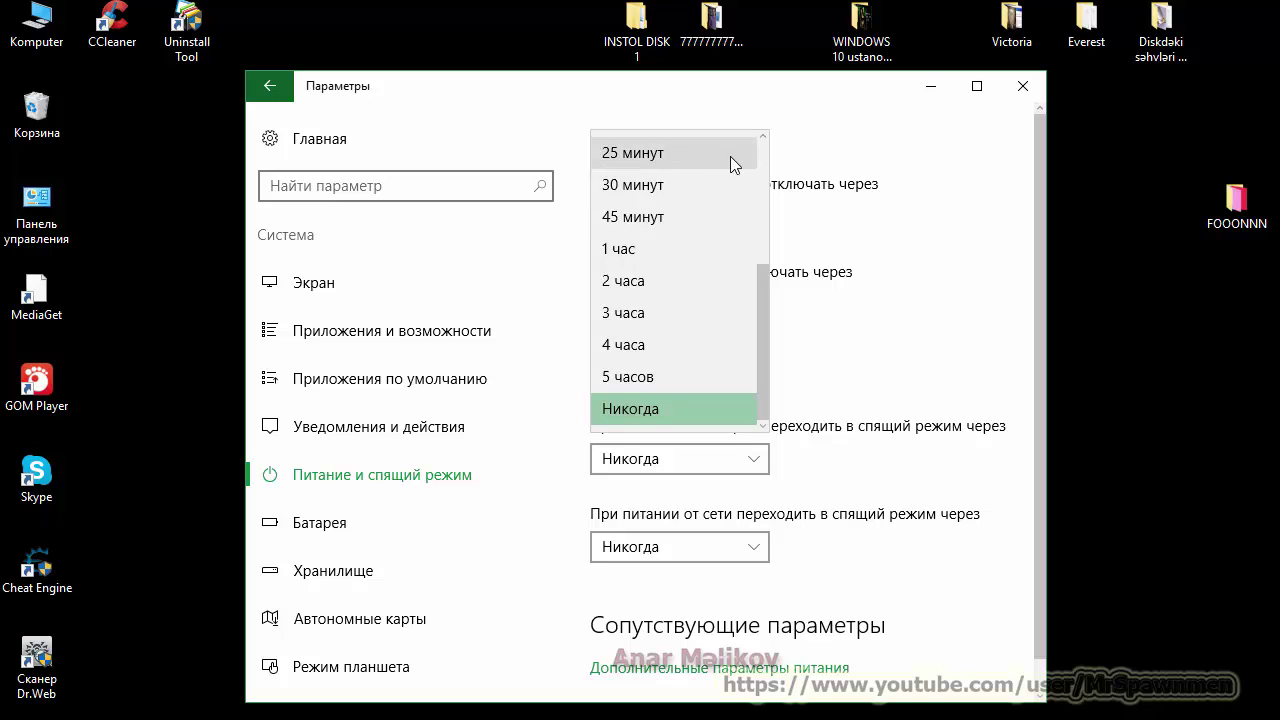
left_click(837, 212)
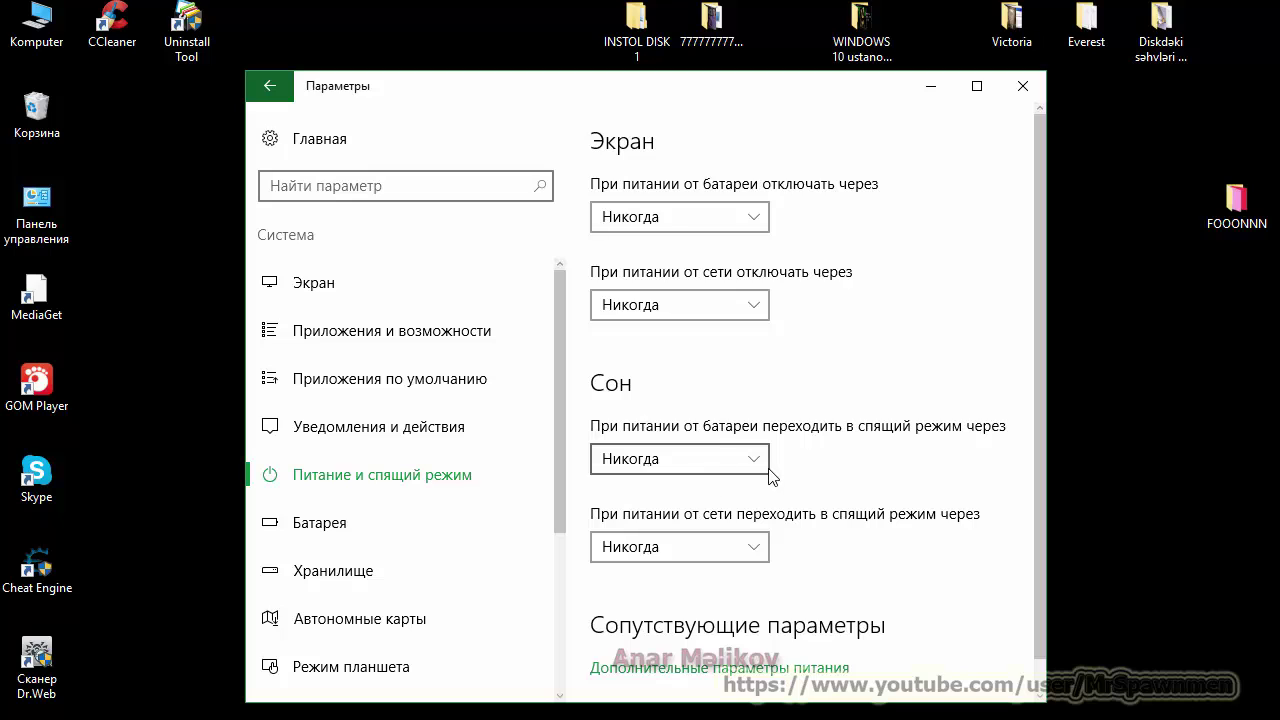
scroll(800, 450, "down", 1)
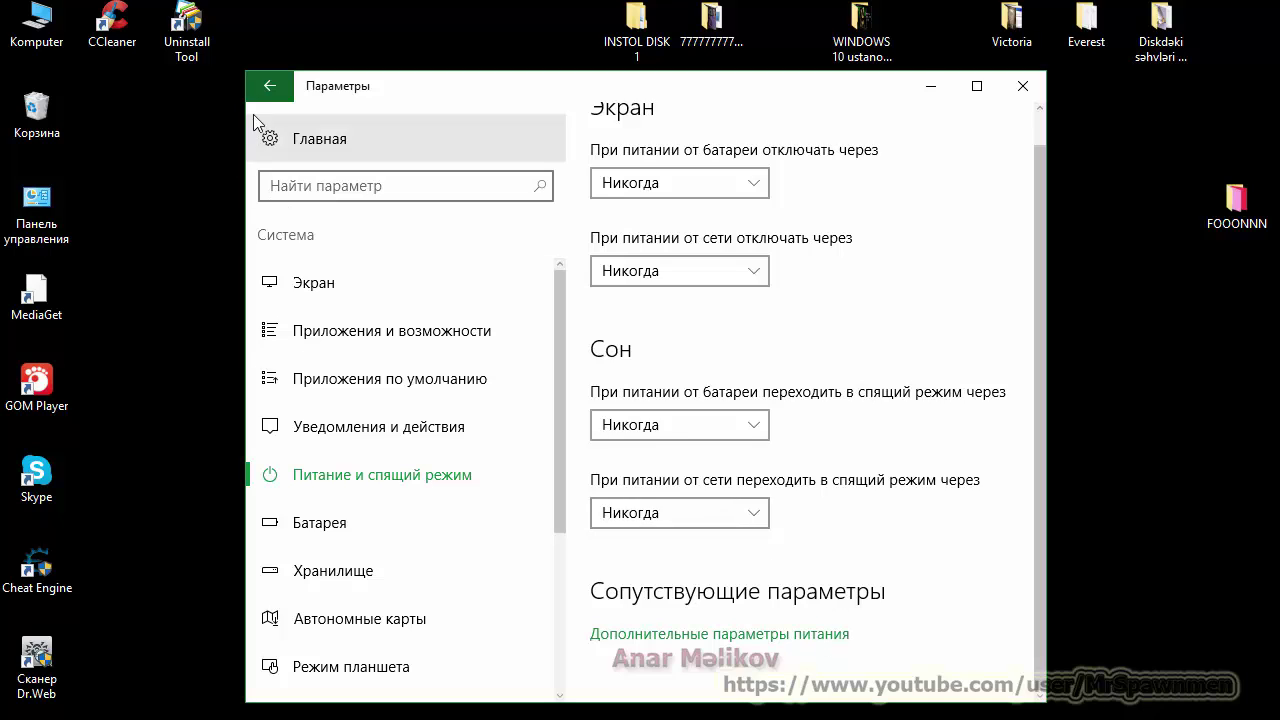
left_click(270, 88)
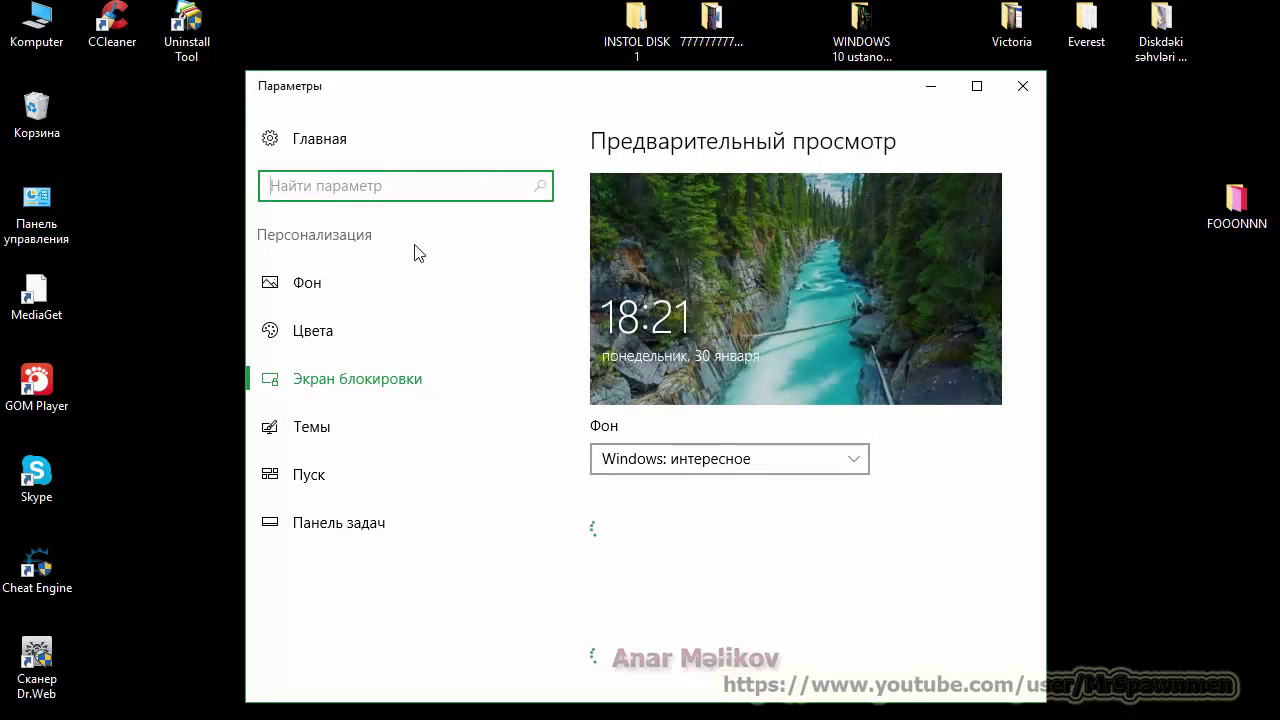
Step: Open the screen saver settings, preview the Фотографии screen saver and its options, and cancel without saving
scroll(817, 443, "down", 3)
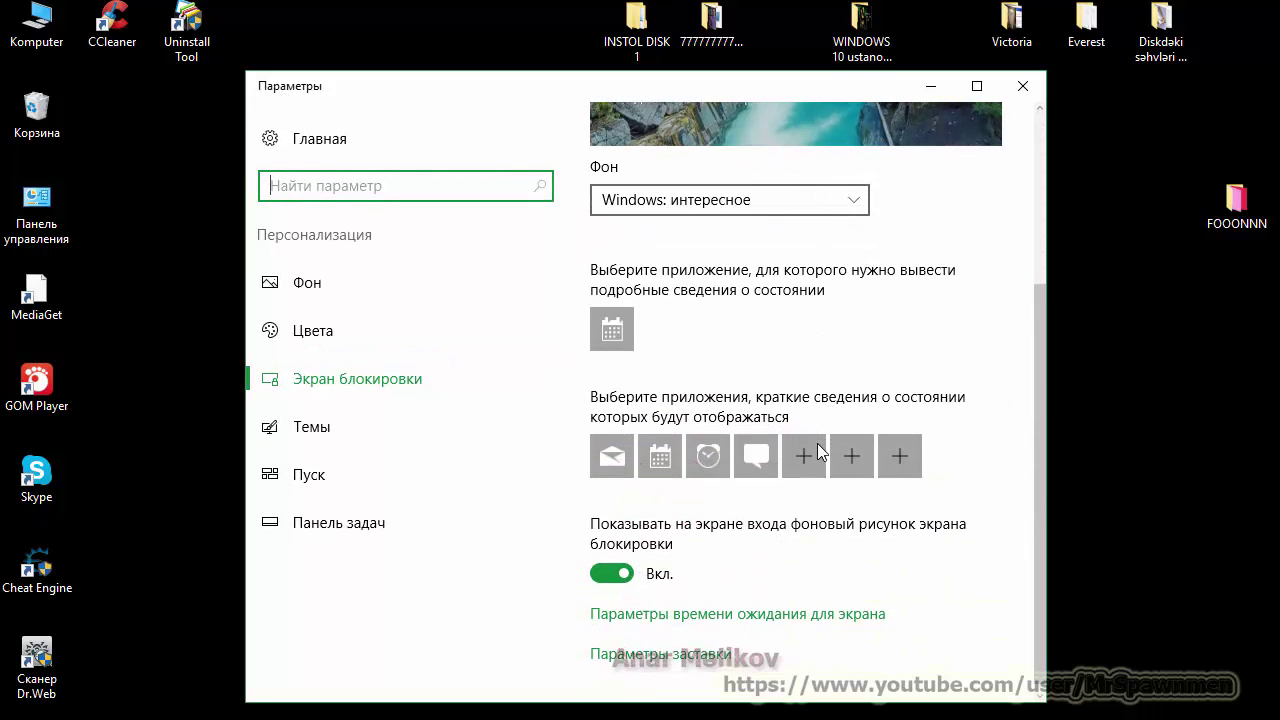
left_click(697, 650)
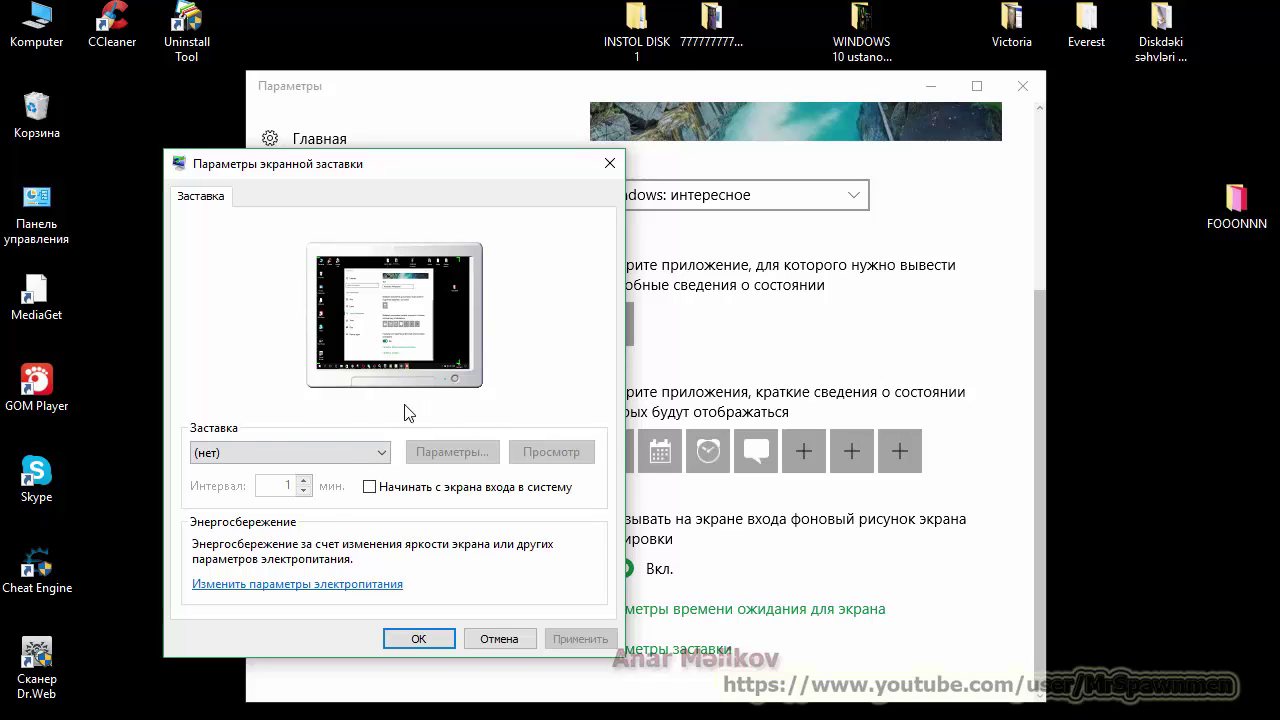
left_click(381, 460)
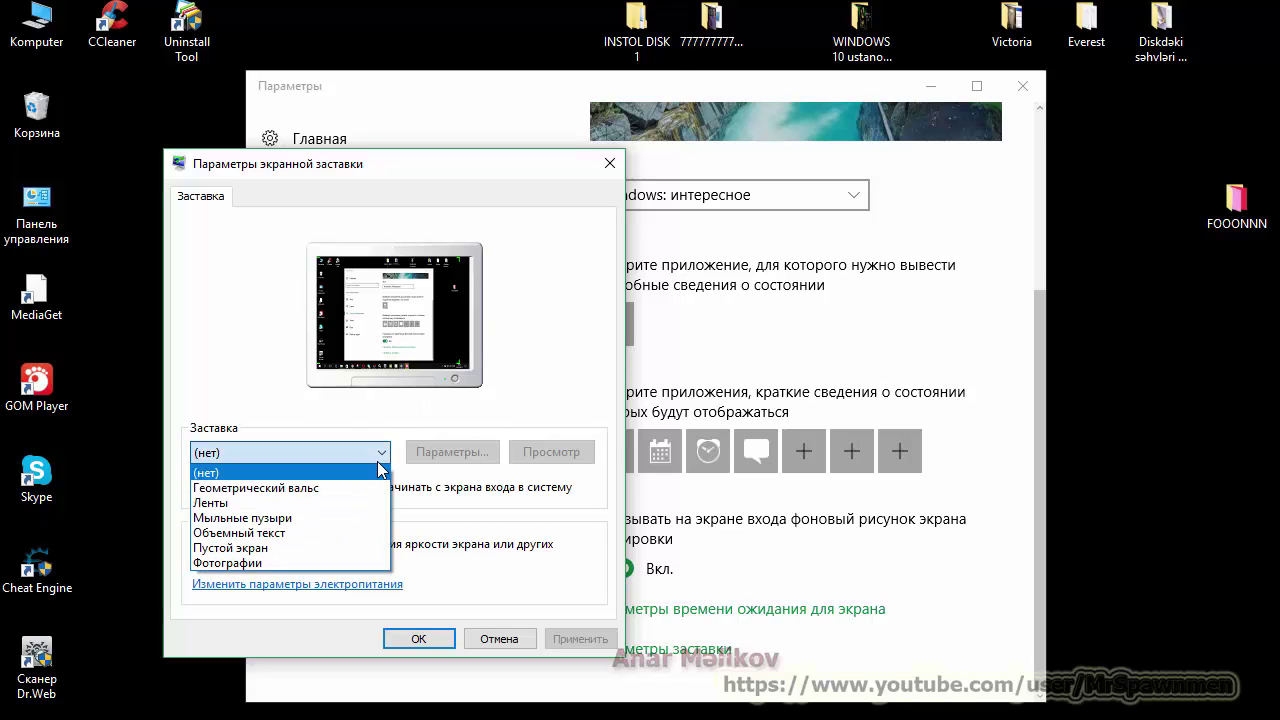
left_click(302, 563)
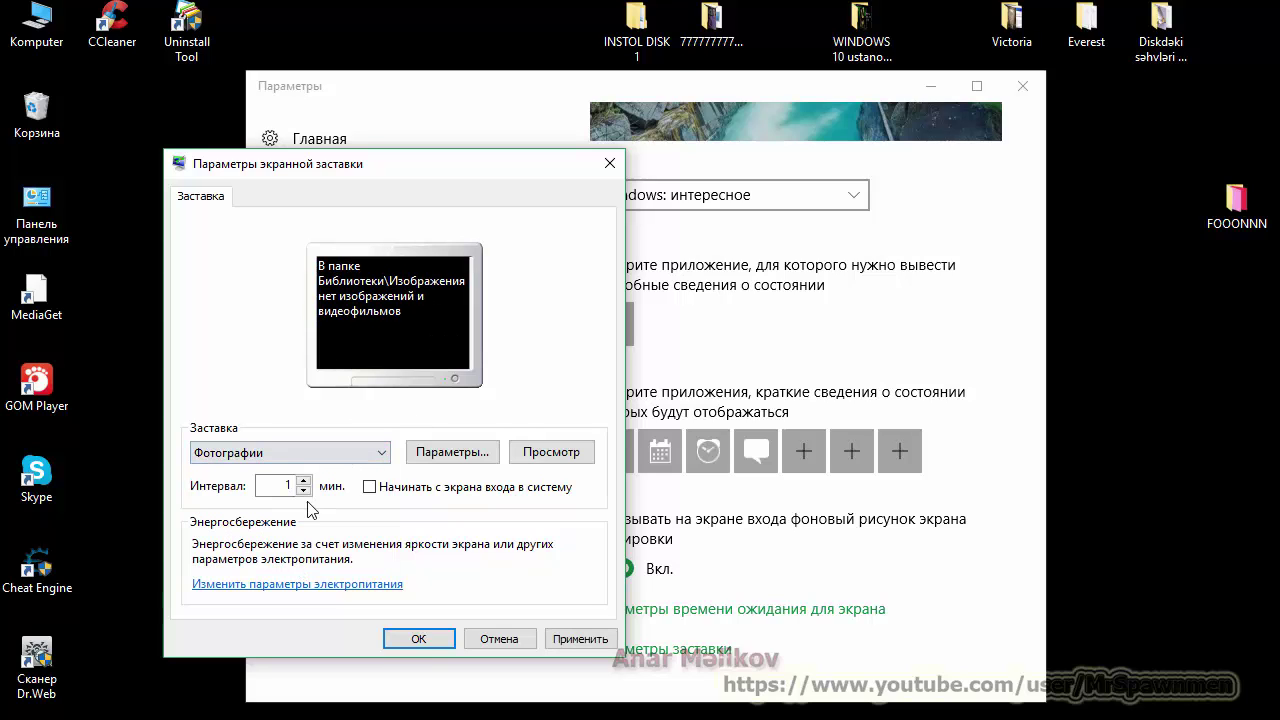
left_click(482, 453)
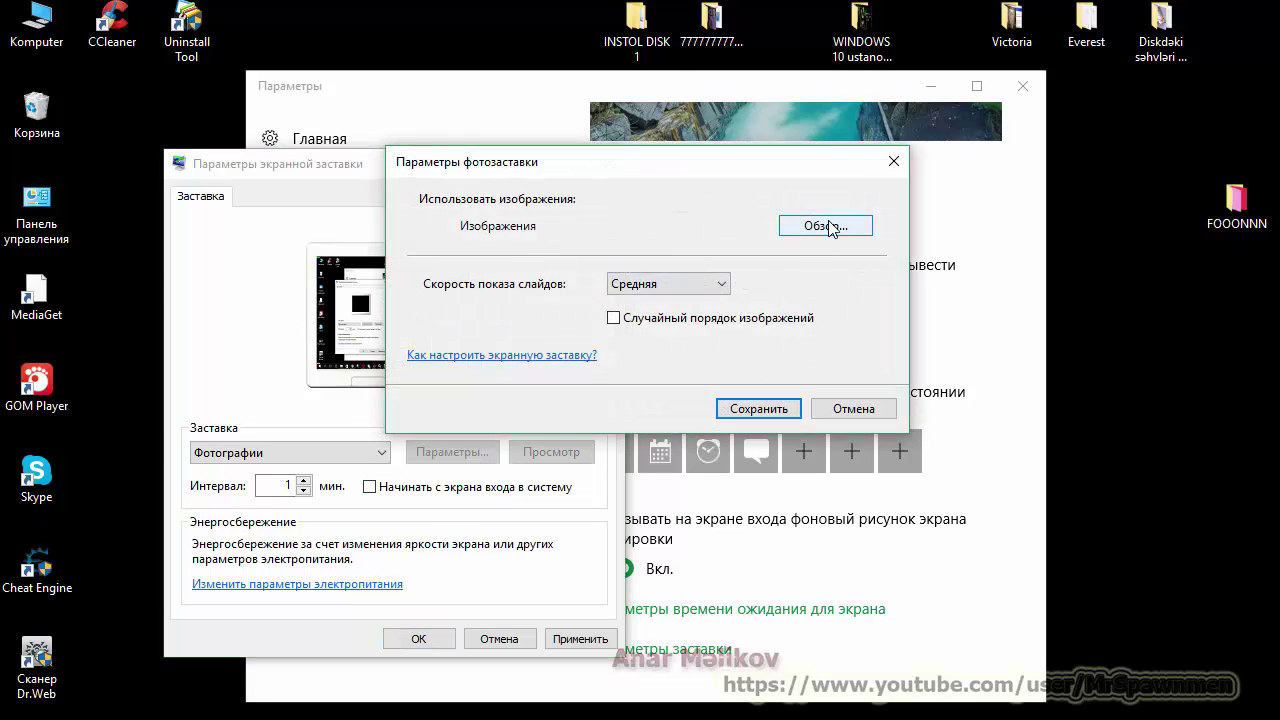
left_click(852, 409)
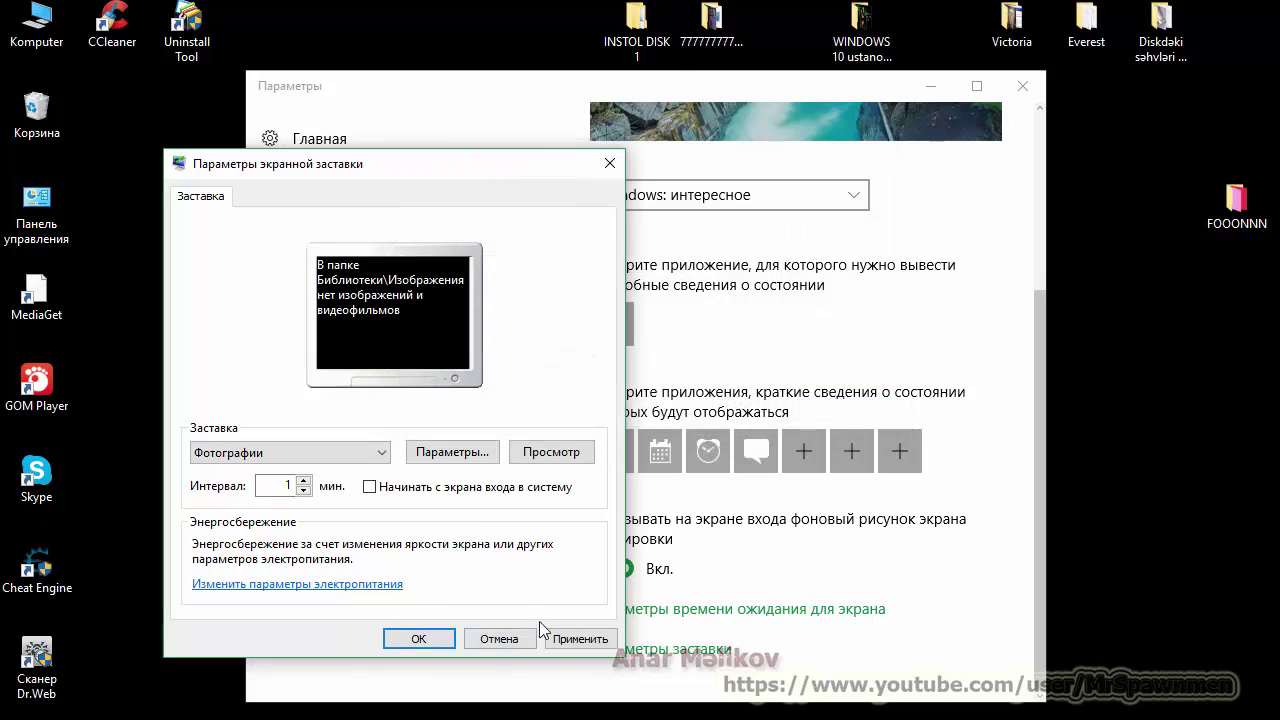
left_click(503, 641)
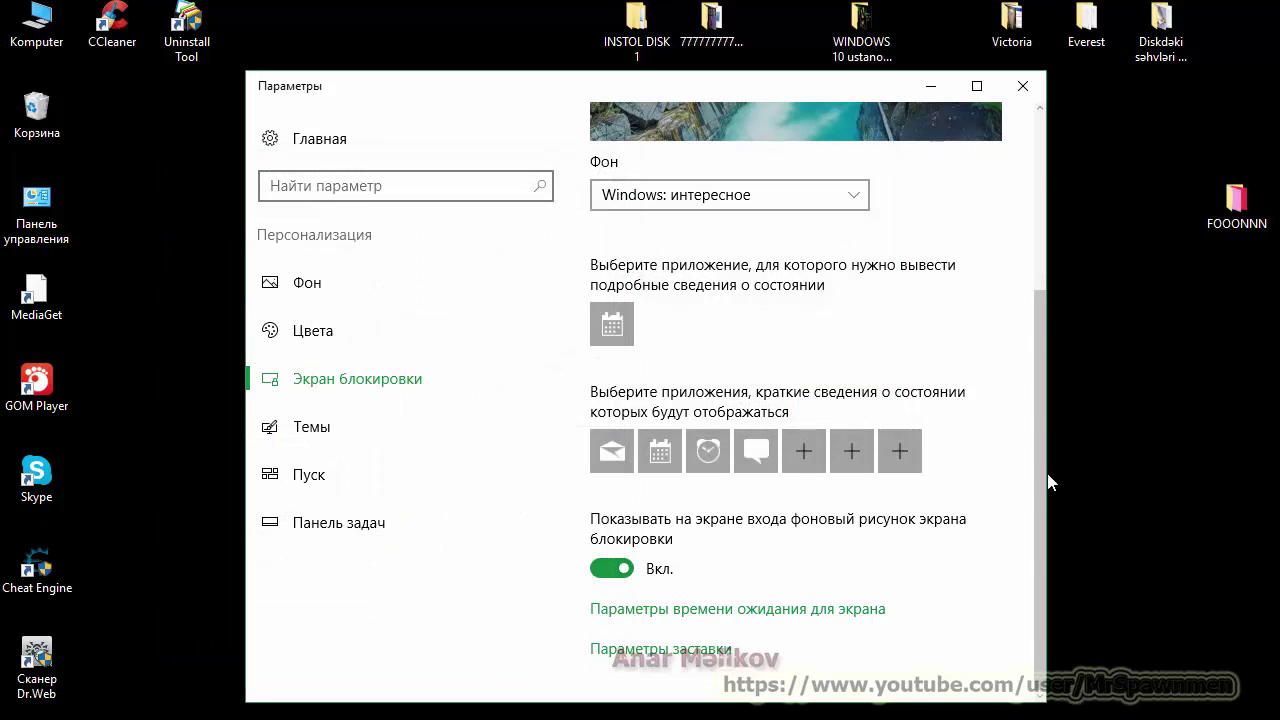
Step: Open the classic theme settings from the Темы page and examine the default and high contrast themes
left_click(357, 422)
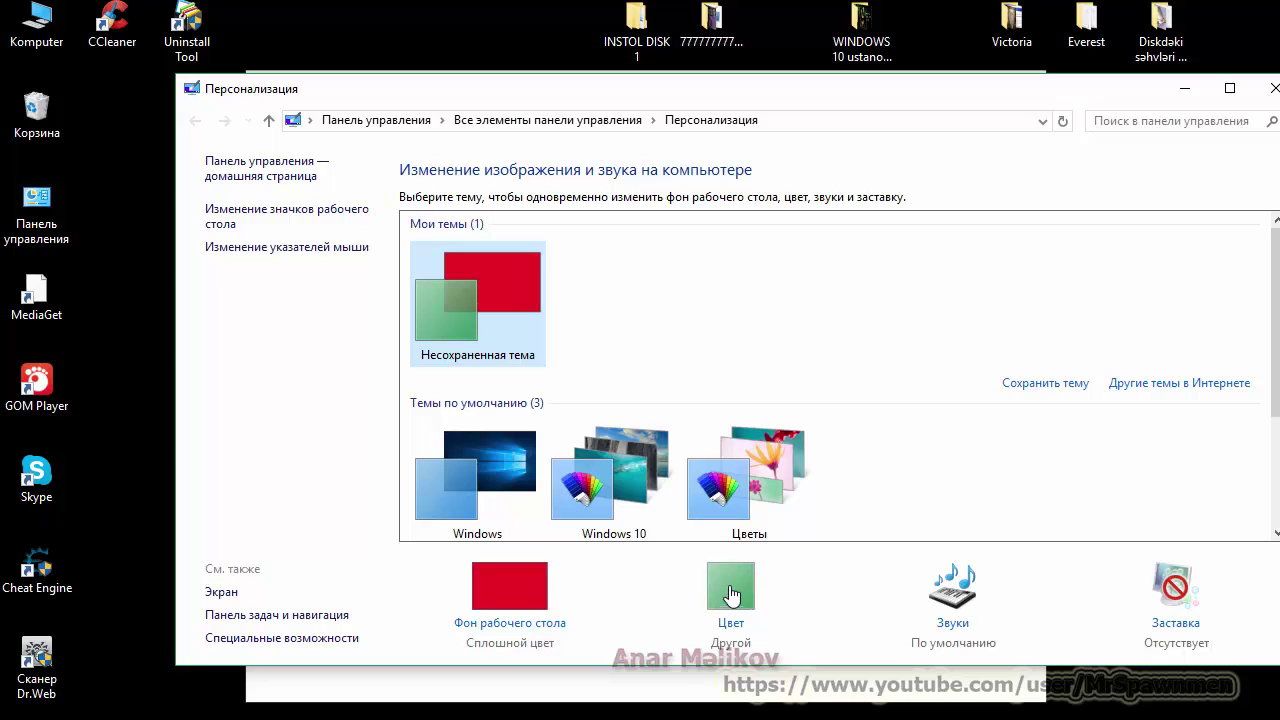
scroll(663, 478, "down", 2)
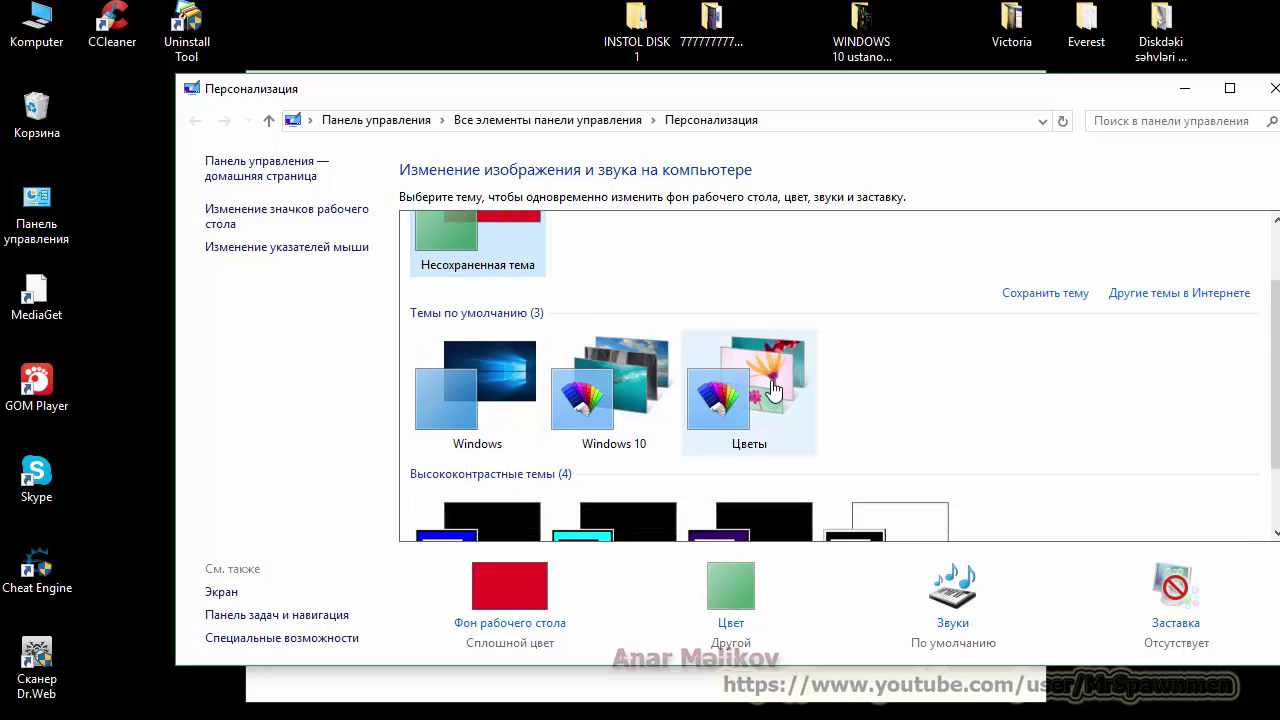
scroll(775, 400, "down", 2)
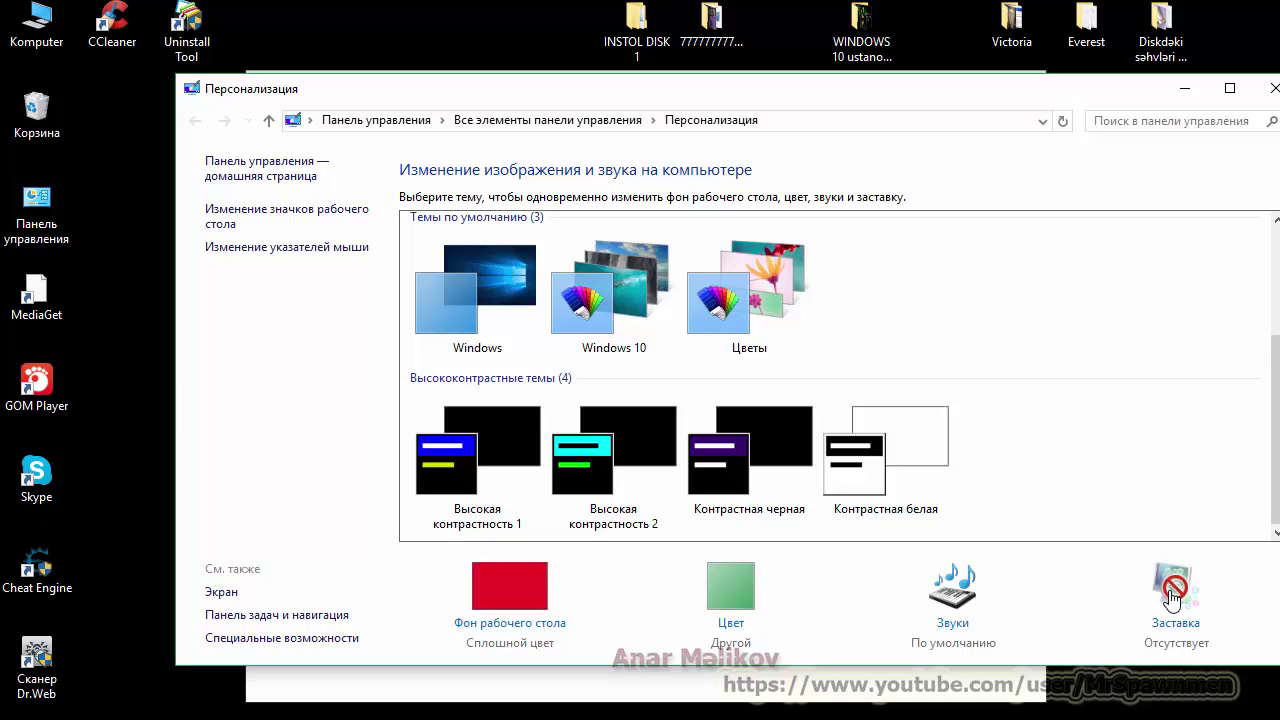
Step: Try hiding the Панель управления desktop icon through the desktop icon settings, restore it and close the dialog
left_click(329, 216)
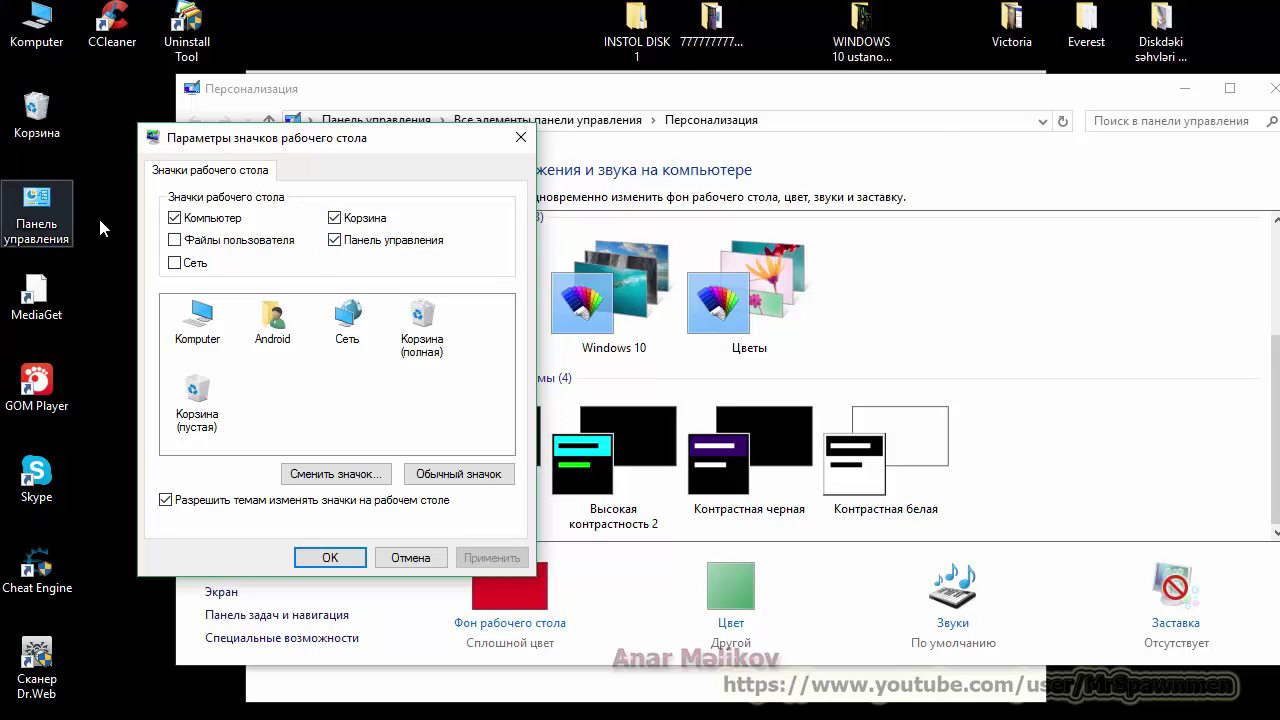
left_click(336, 241)
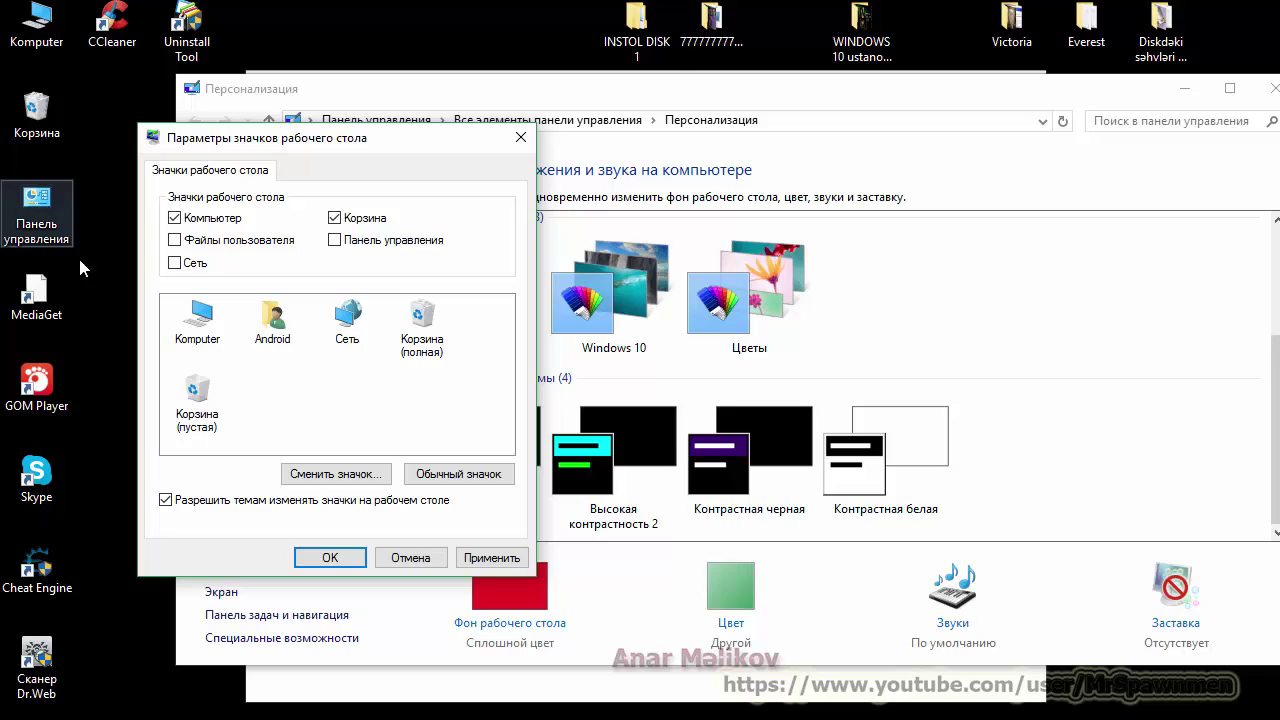
left_click(491, 557)
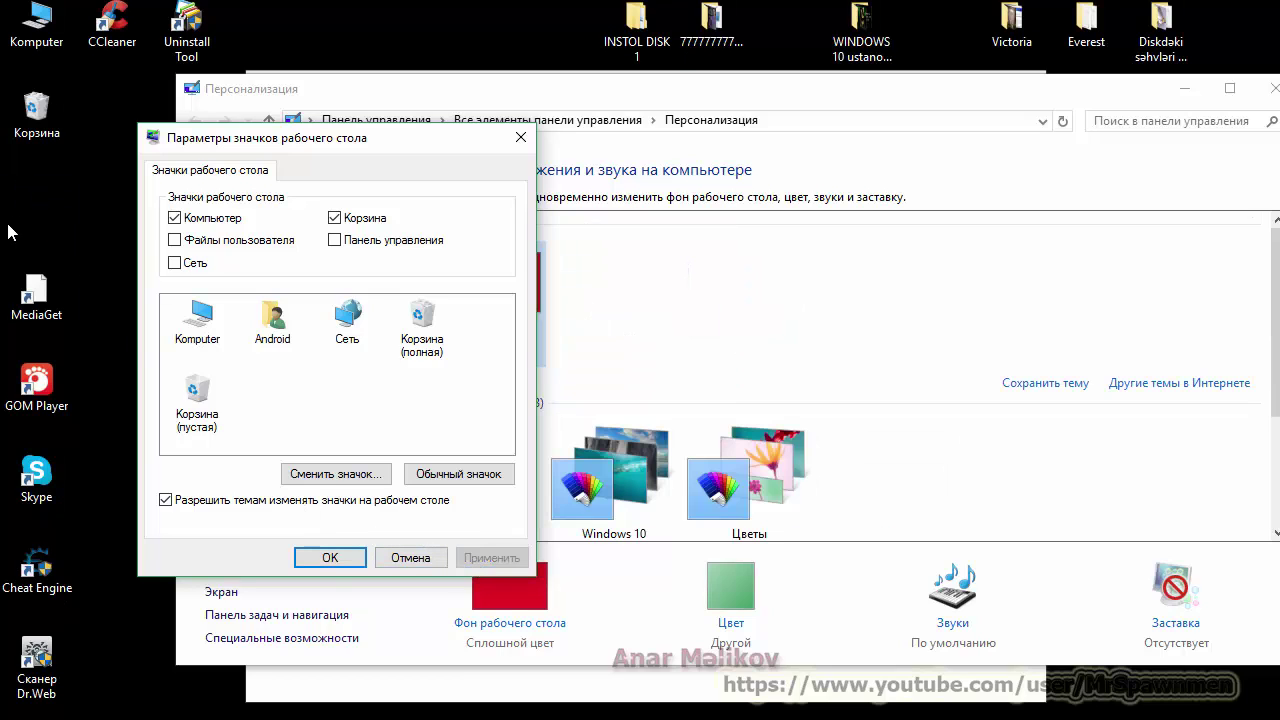
left_click(335, 240)
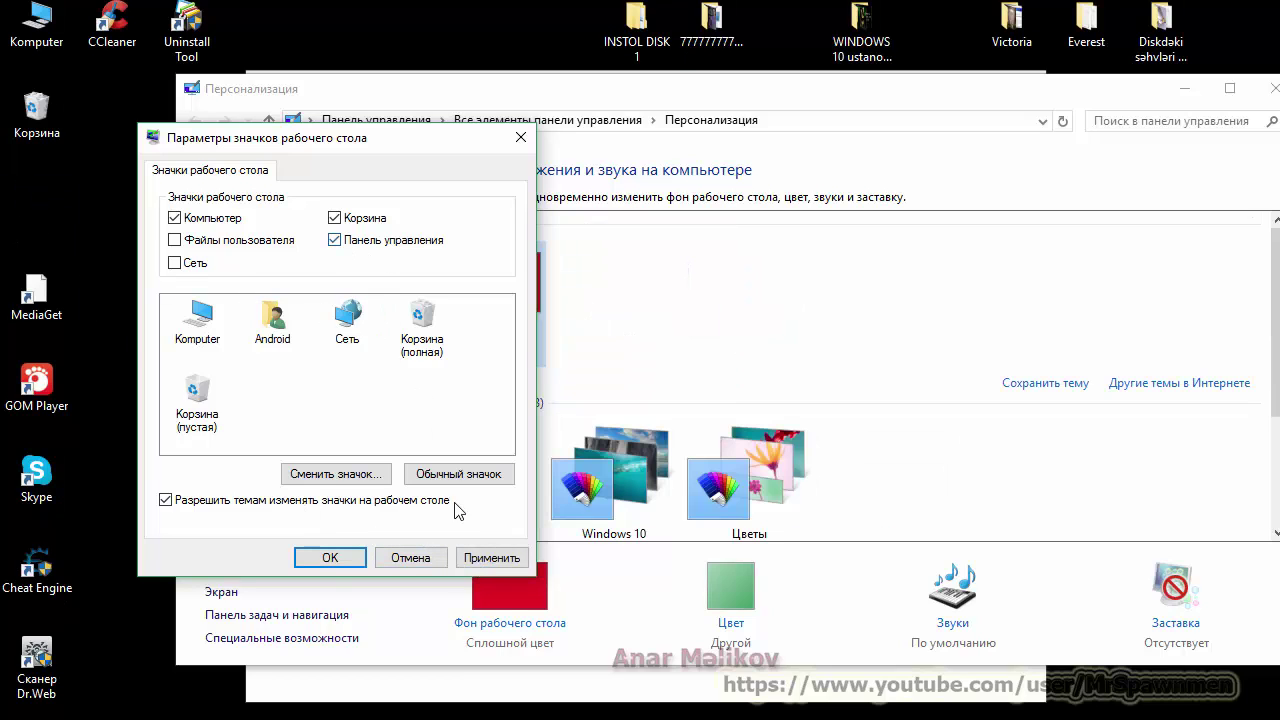
left_click(485, 558)
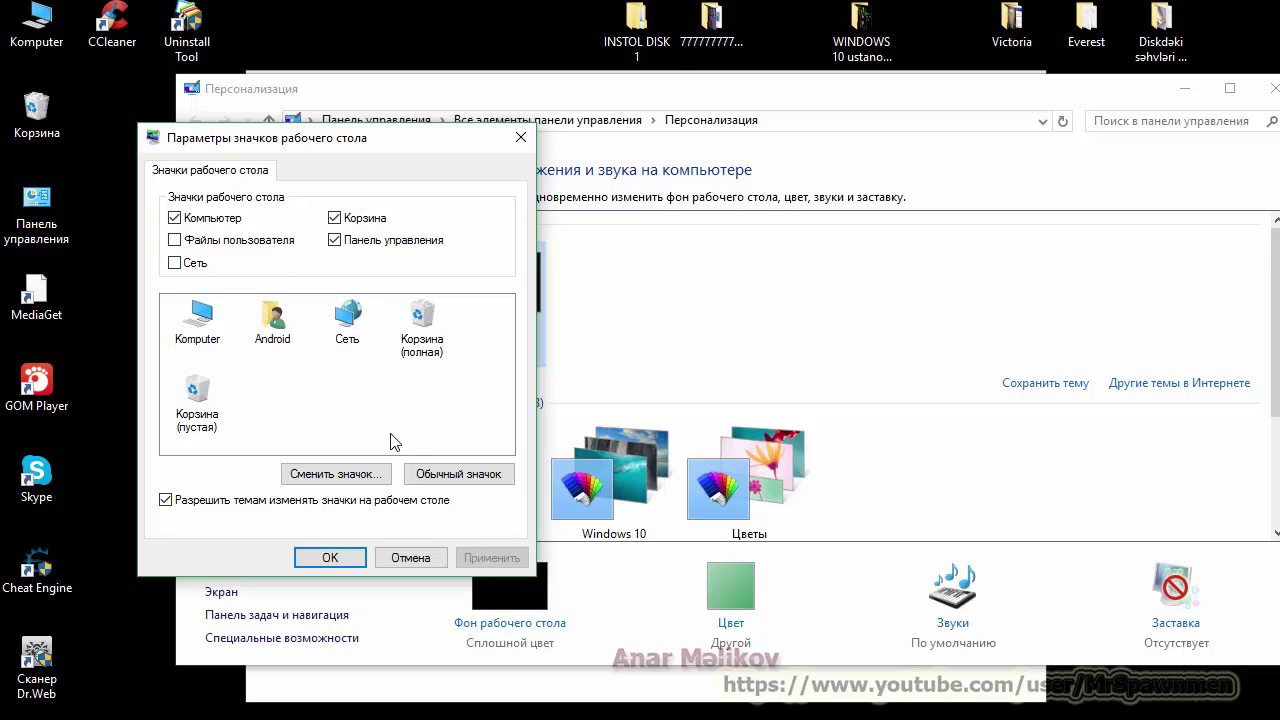
left_click(520, 137)
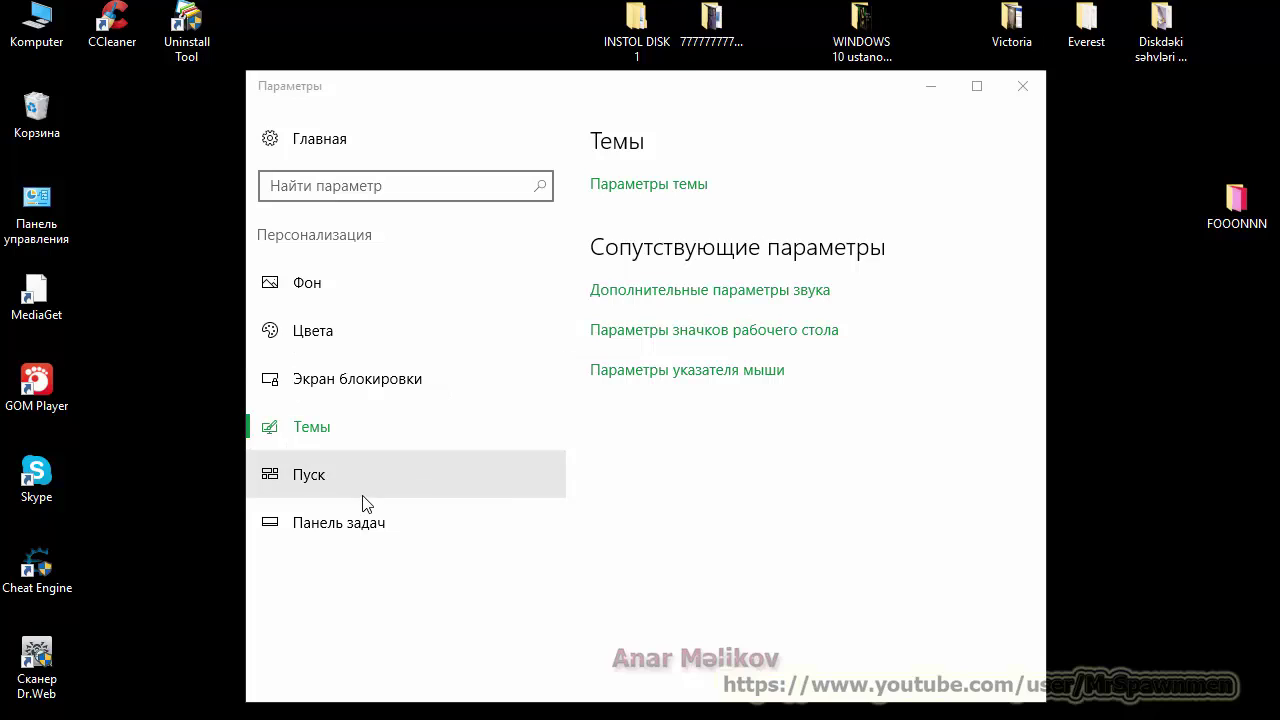
Step: Open the Пуск personalization settings and examine the available Start menu options
left_click(408, 470)
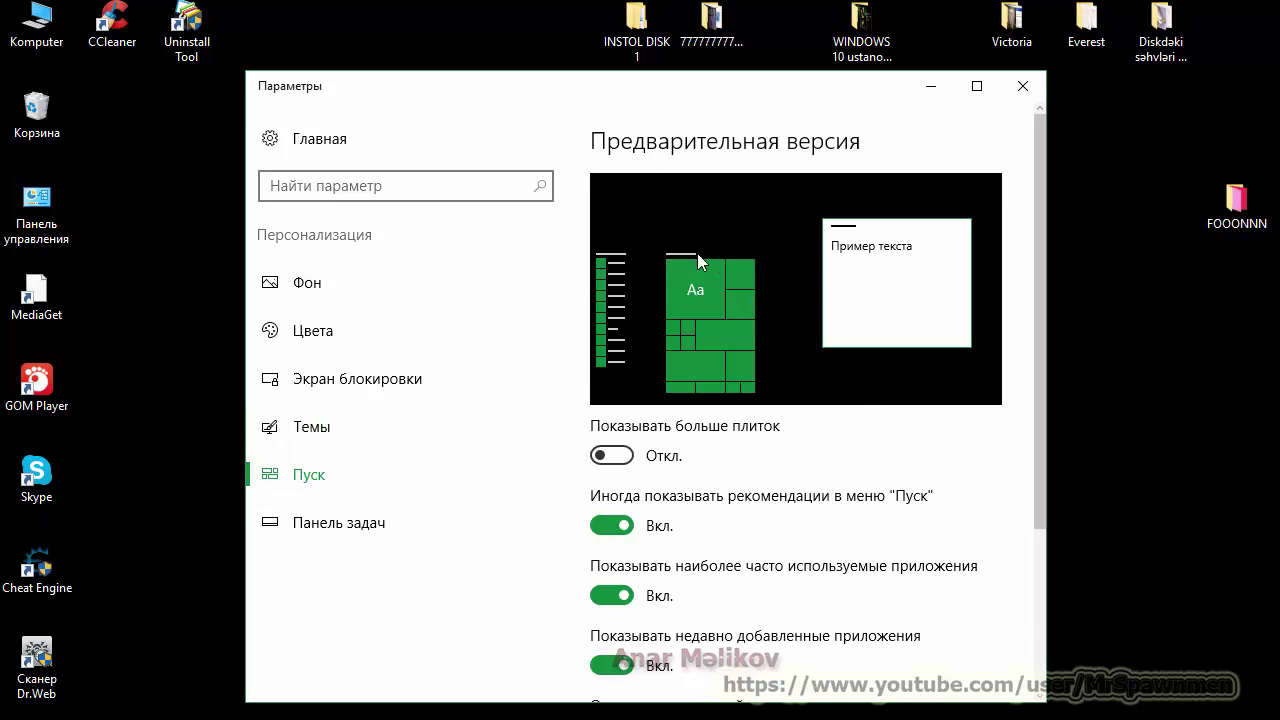
scroll(740, 475, "down", 4)
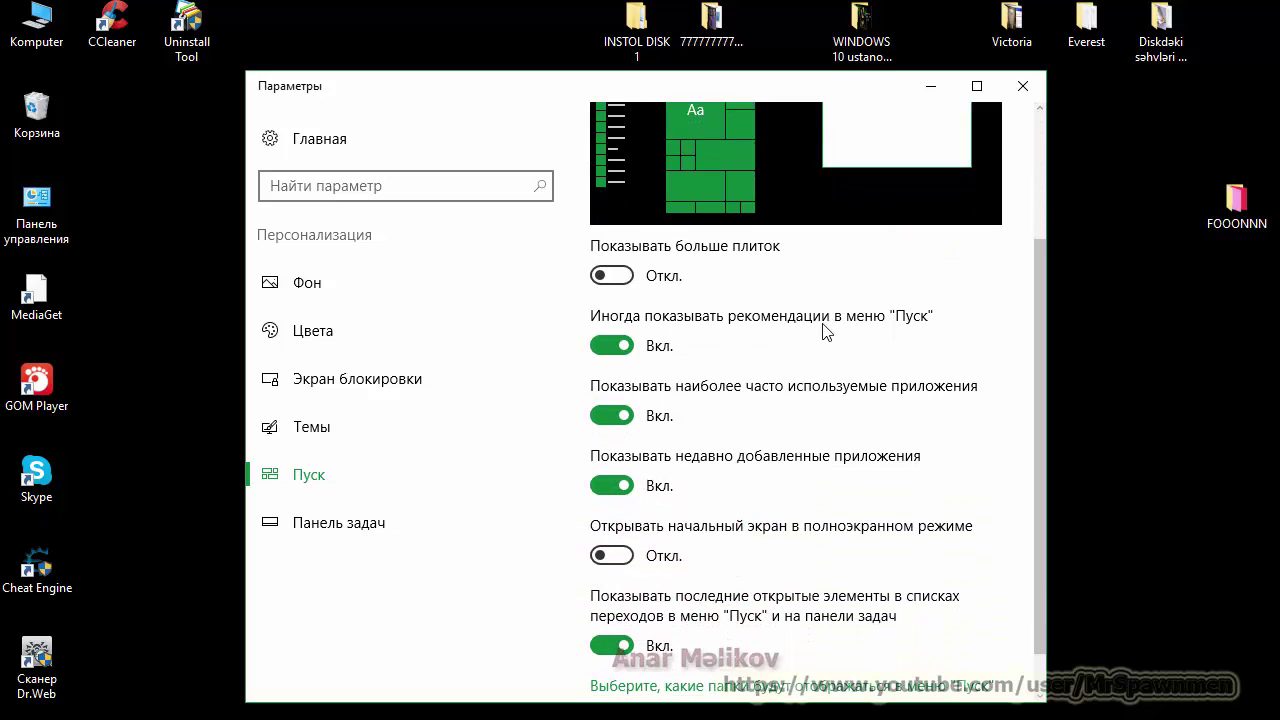
scroll(725, 352, "down", 1)
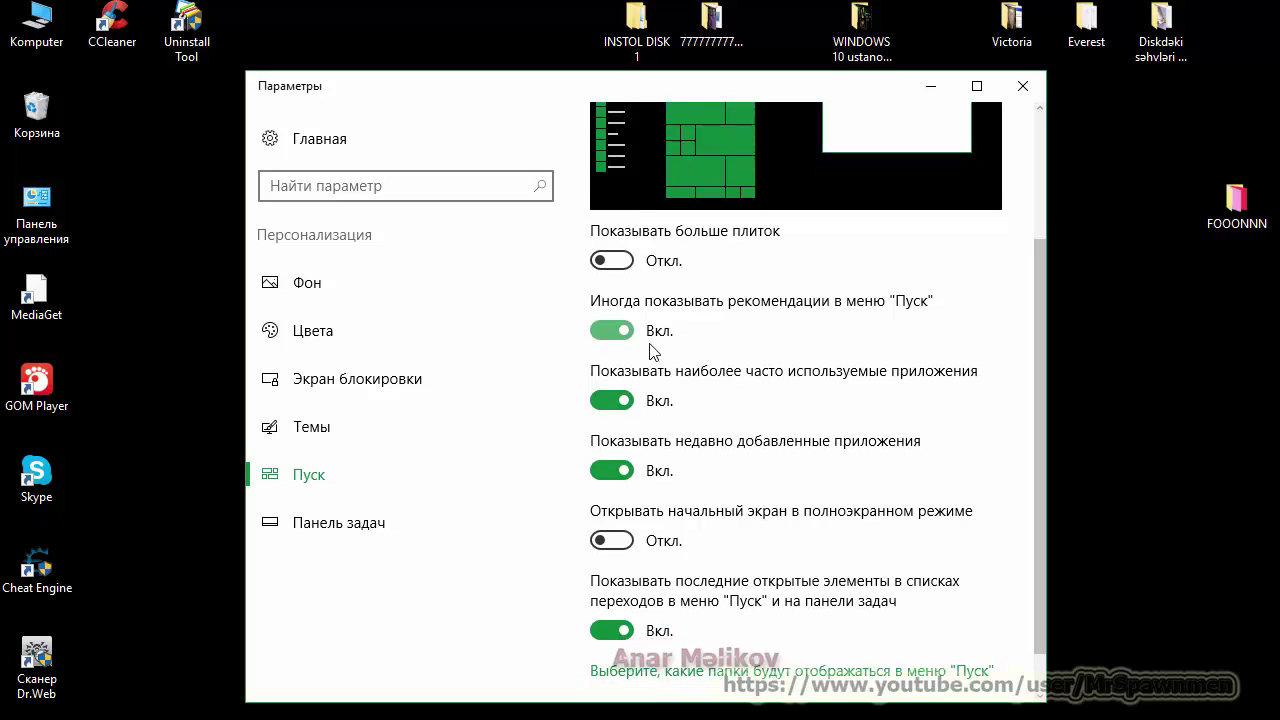